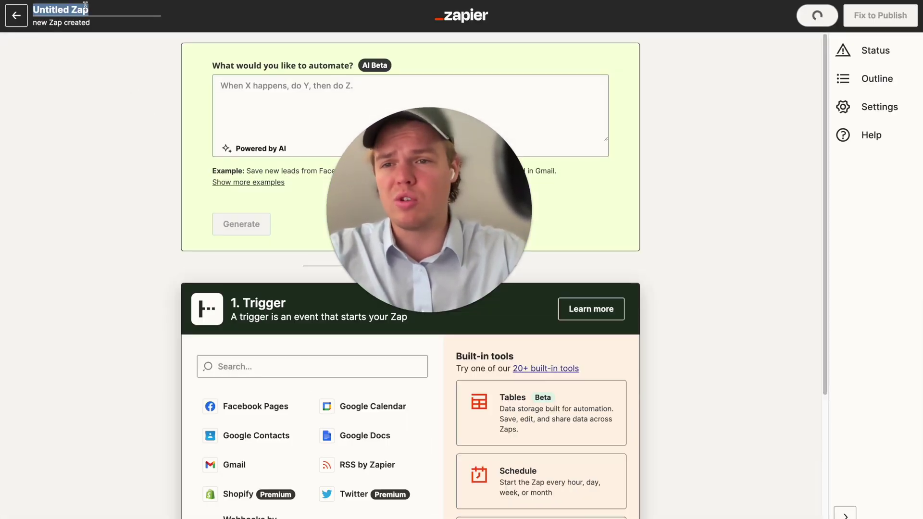
- Rename the draft Zap to 'Google Slides Integrations'
type("Google Slides Integrations")
key("Return")
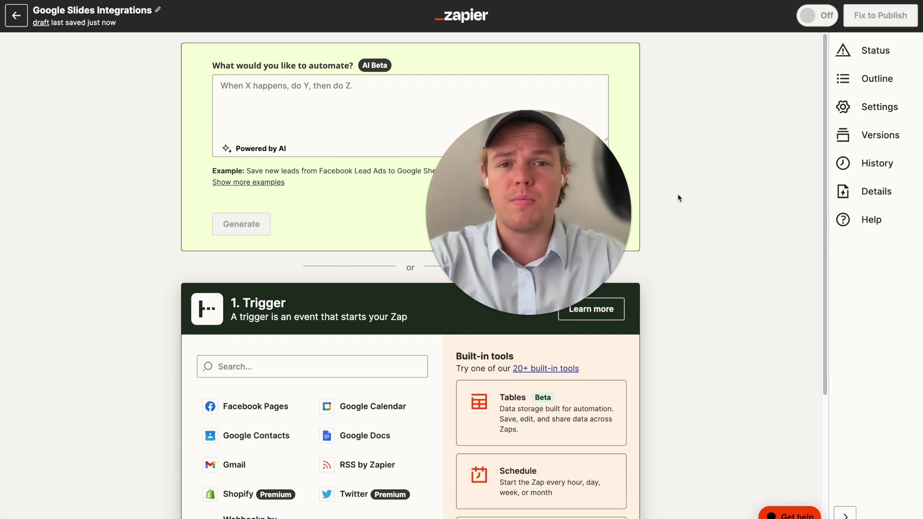
scroll(339, 236, "down", 3)
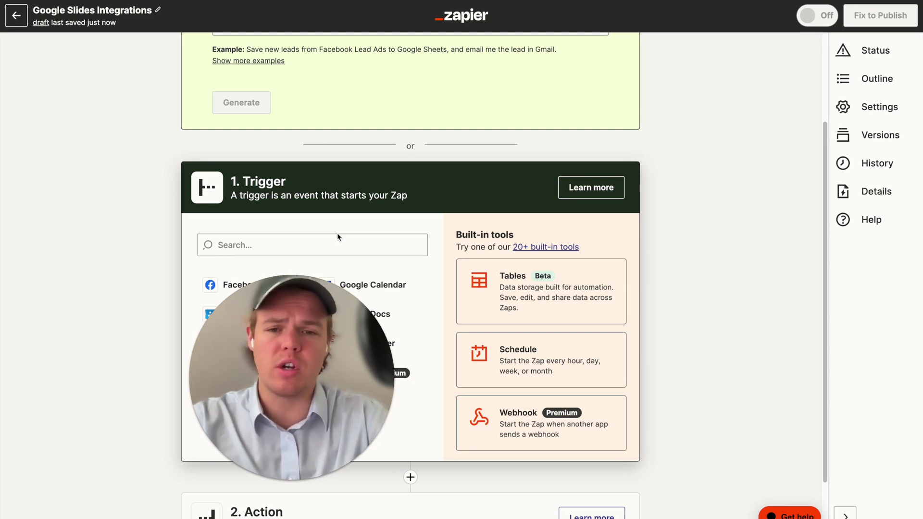
left_click(336, 251)
- Set a Schedule by Zapier trigger to run Every Day at Noon
type("sche")
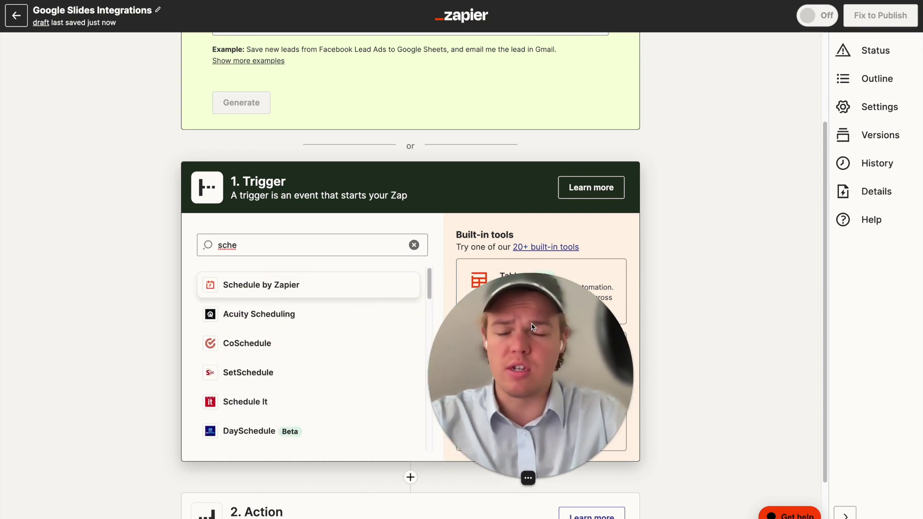
left_click(299, 285)
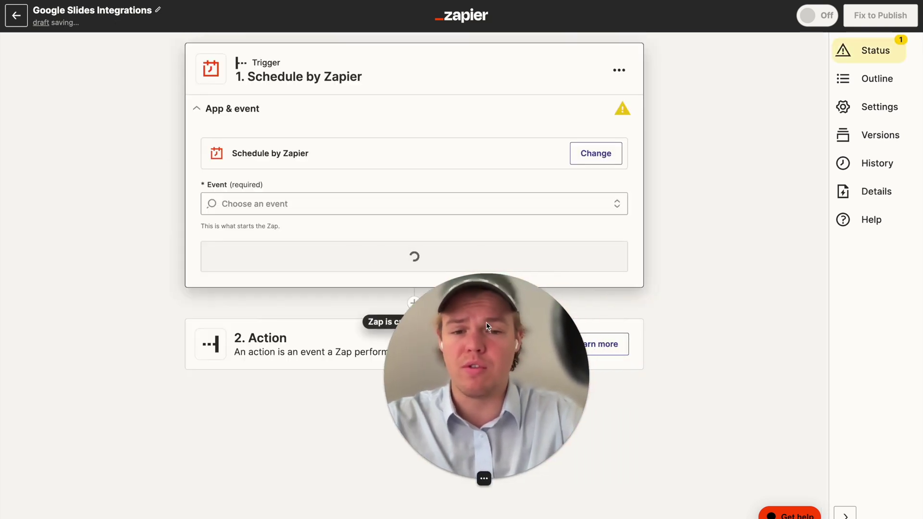
left_click(333, 203)
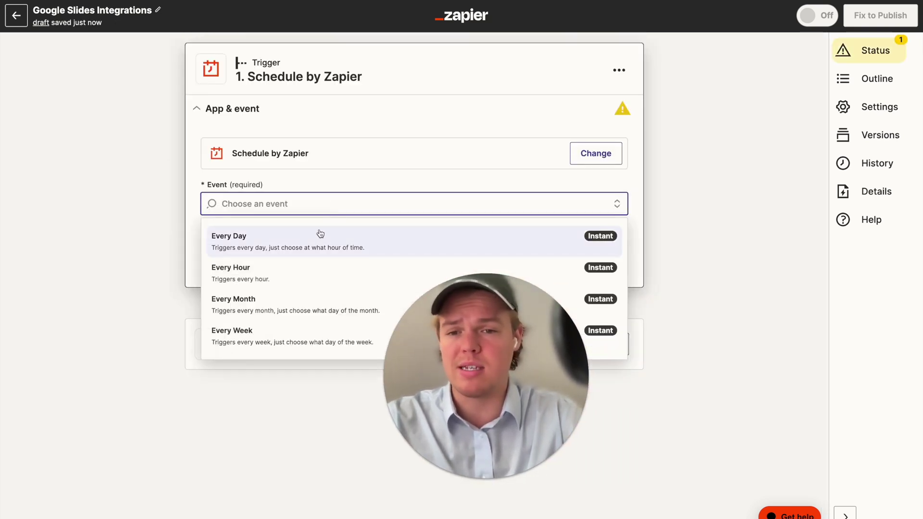
left_click(319, 241)
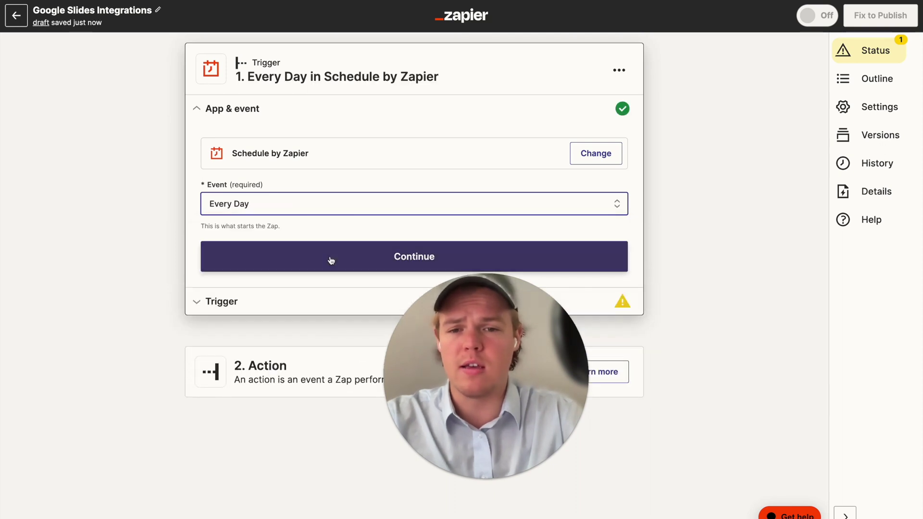
left_click(328, 261)
left_click(271, 252)
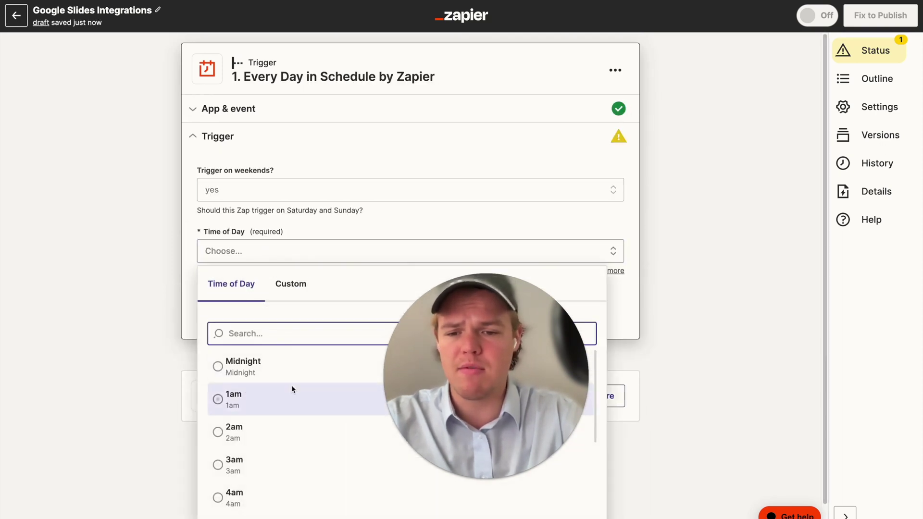
scroll(292, 385, "down", 6)
left_click(269, 463)
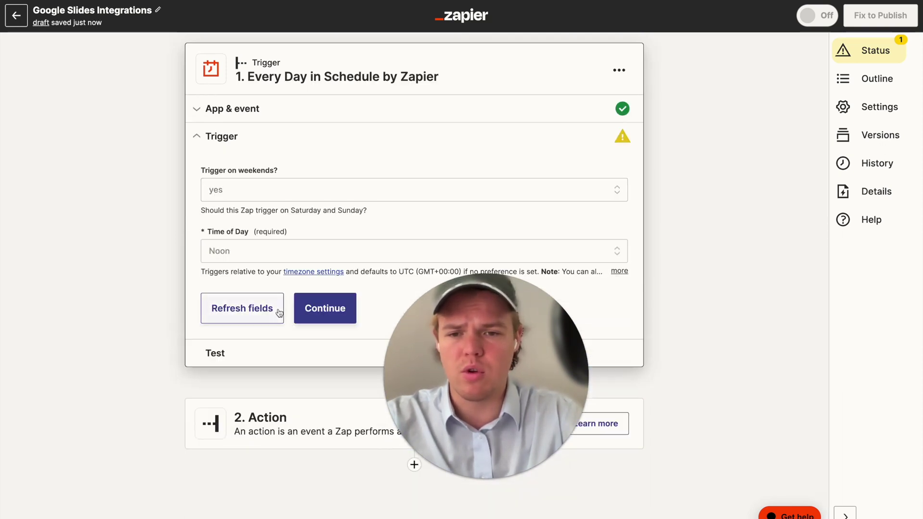
left_click(333, 309)
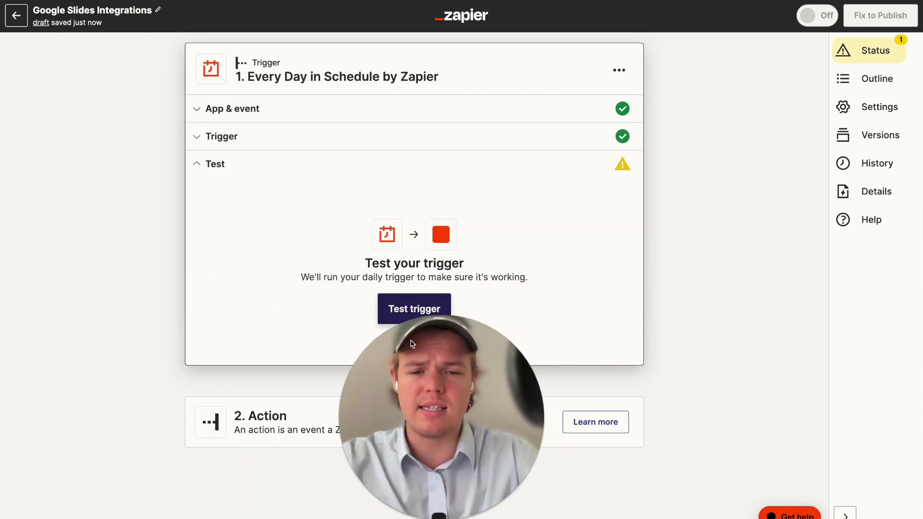
- Test the daily trigger and review its results
left_click(411, 308)
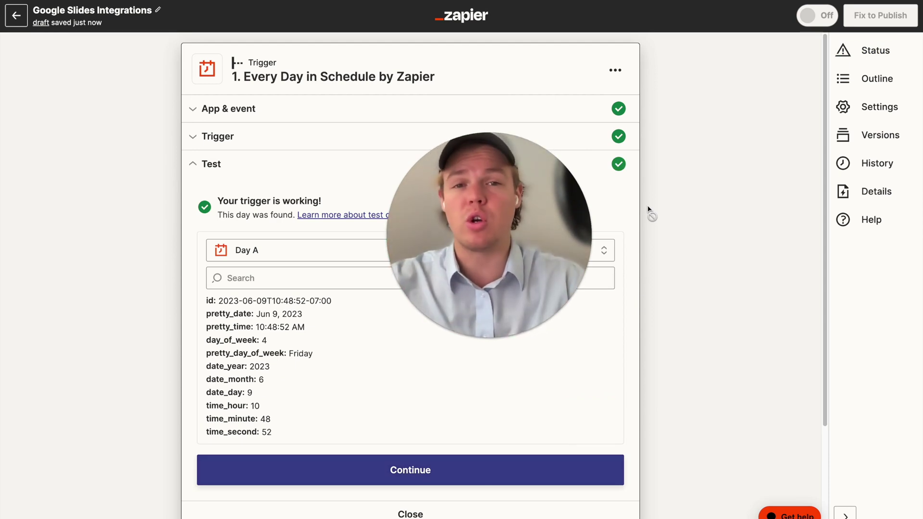
scroll(654, 274, "down", 3)
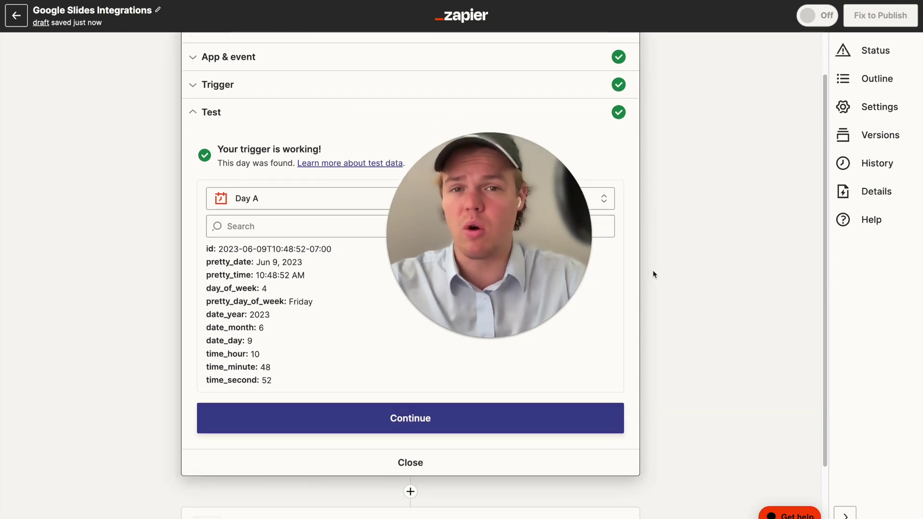
scroll(654, 274, "down", 1)
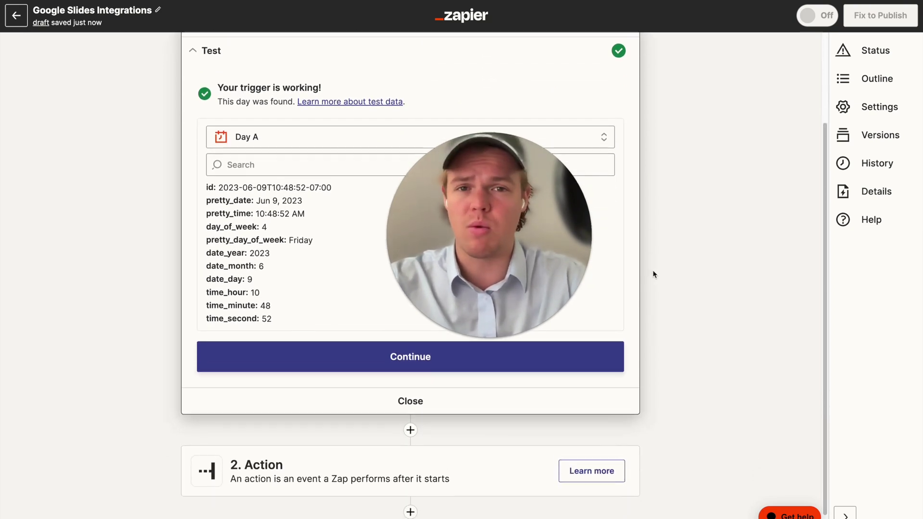
scroll(653, 274, "down", 1)
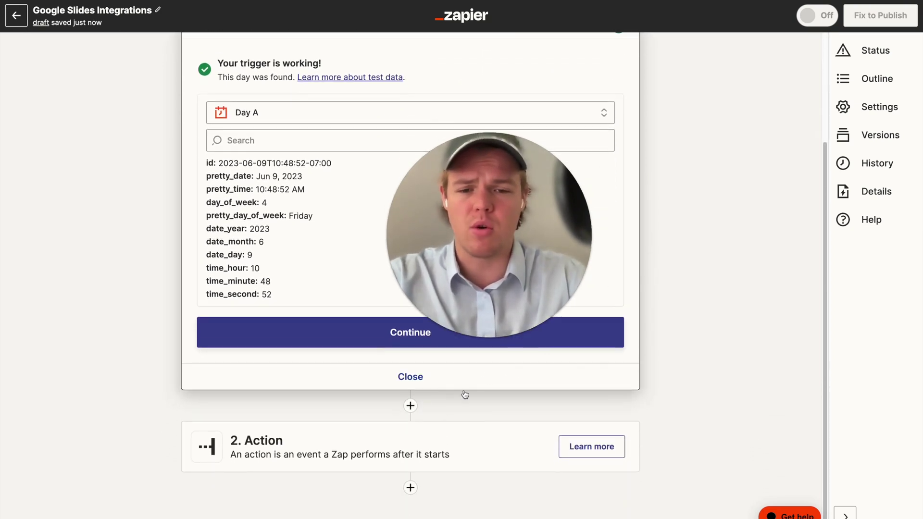
left_click(461, 384)
- Add a ChatGPT Conversation action as step 2 using the connected account
type("chatgpot")
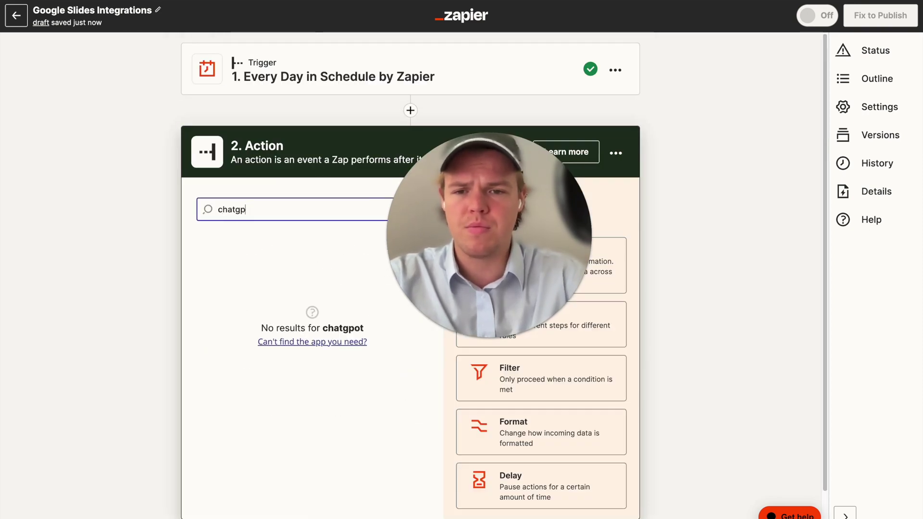
left_click(260, 248)
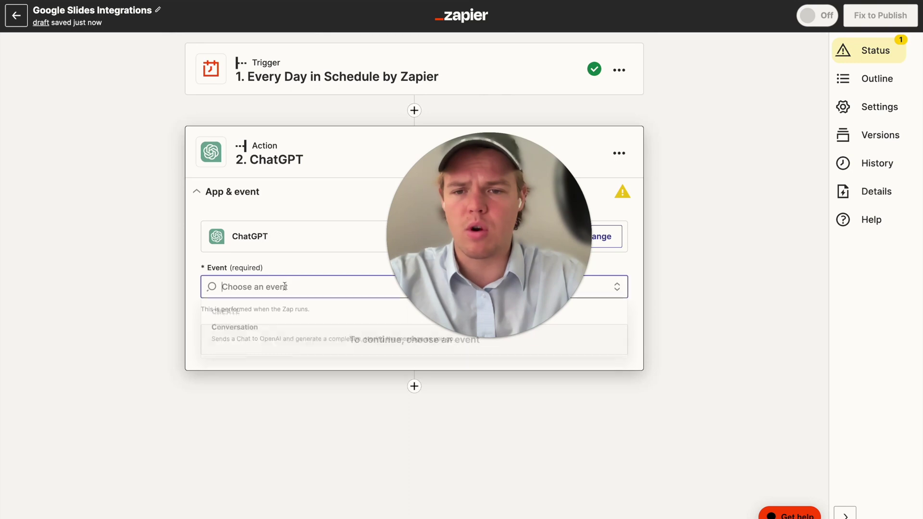
left_click(281, 336)
left_click(340, 342)
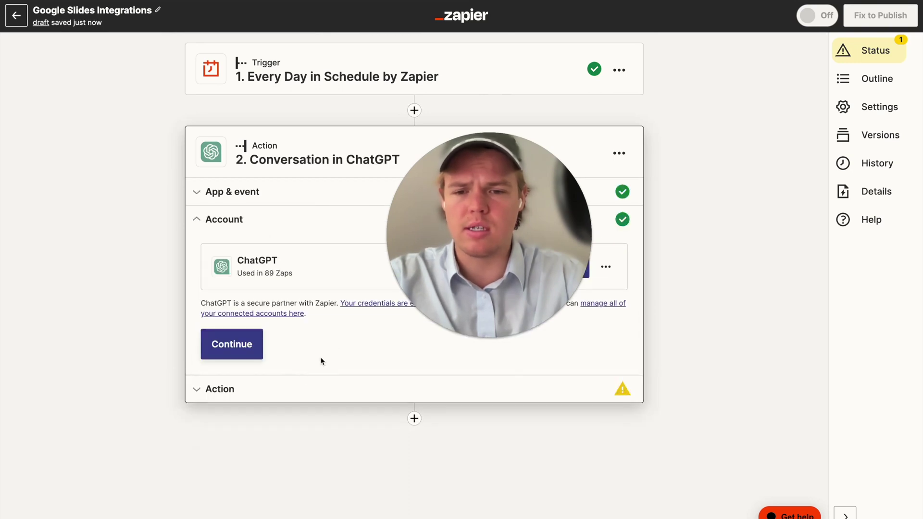
left_click(232, 345)
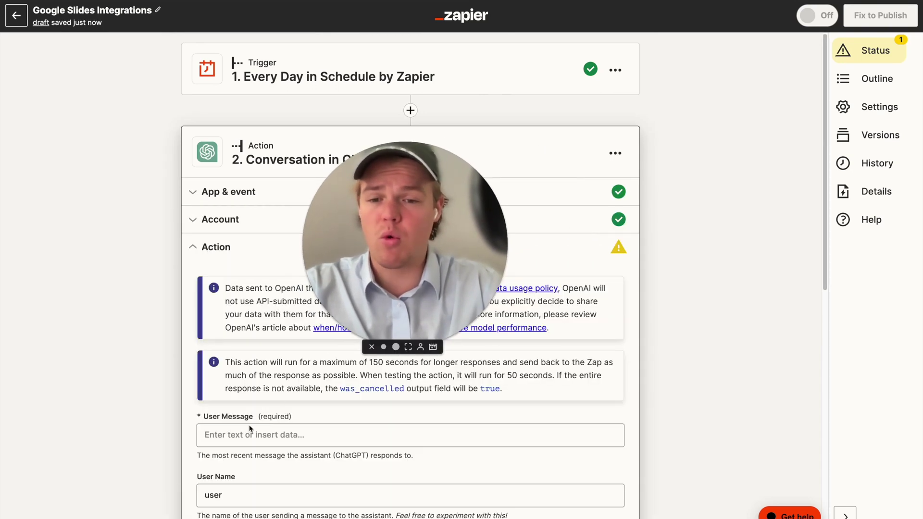
scroll(269, 387, "down", 2)
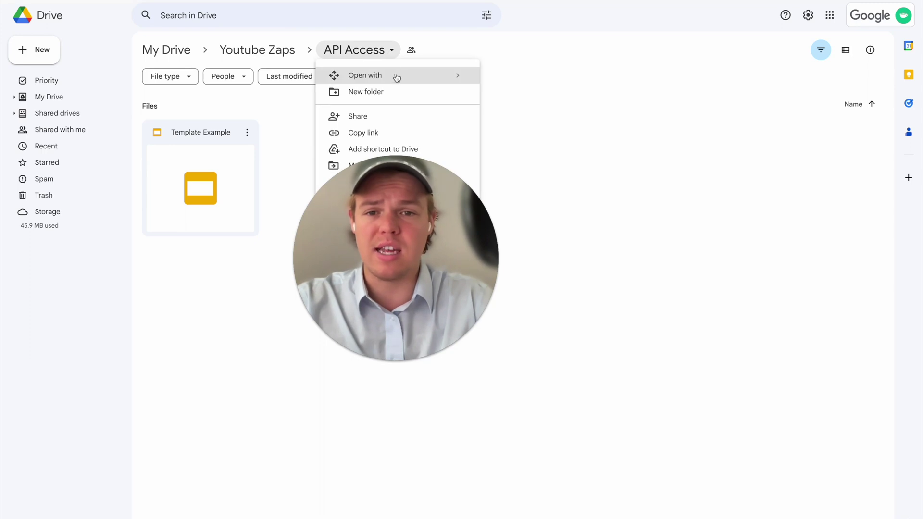
- Open the API Access folder's sharing settings in Google Drive
left_click(382, 119)
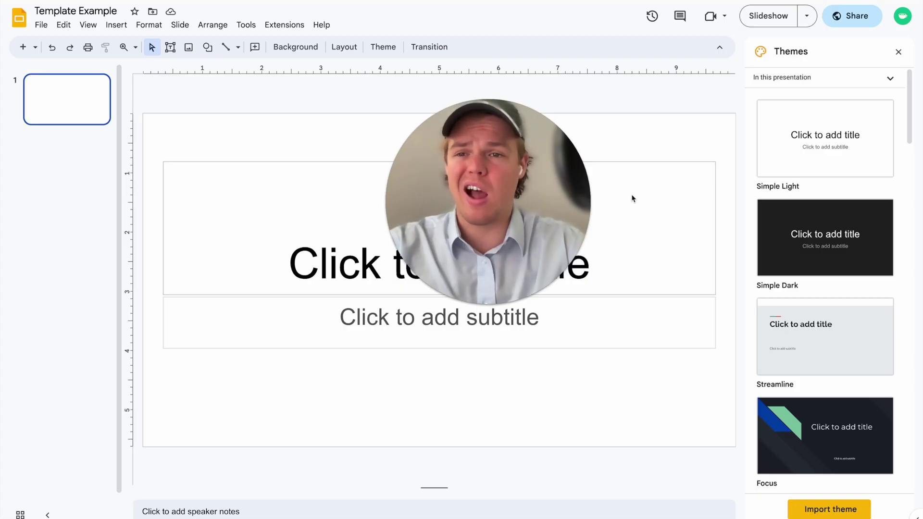
- Put {{Title}} in the slide's title box and {{subtitle}} in its subtitle box
left_click_drag(621, 194, 845, 206)
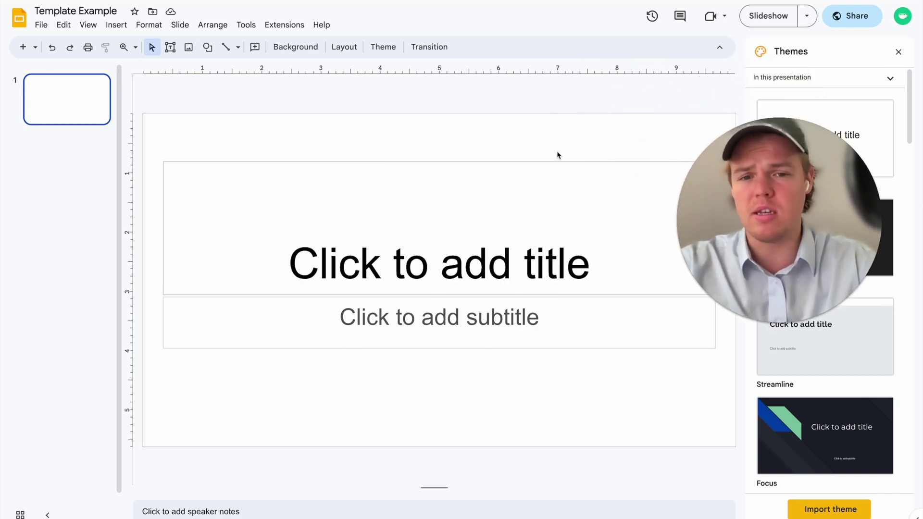
left_click(528, 198)
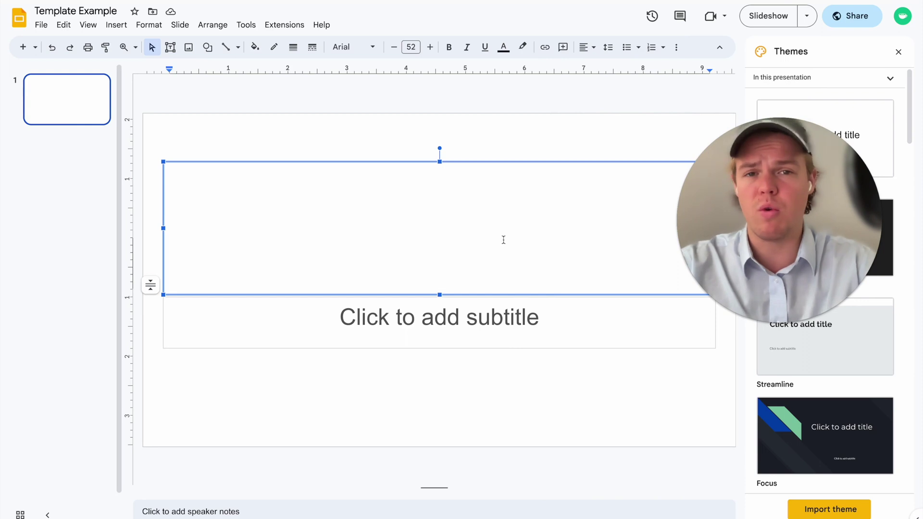
type("{{Tit")
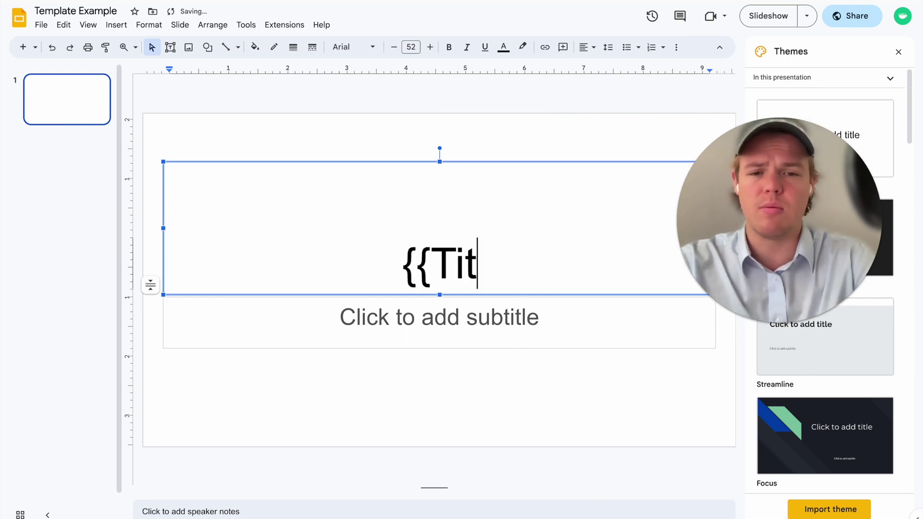
type("le}}")
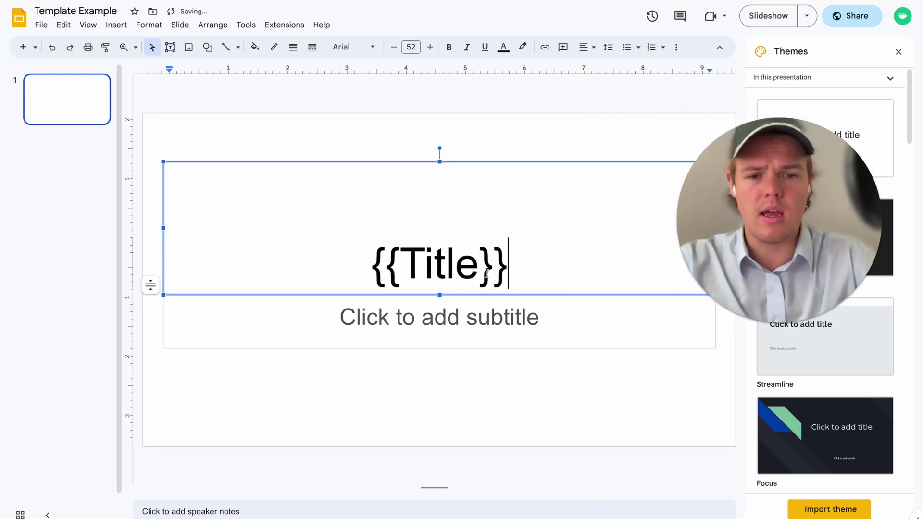
left_click(446, 317)
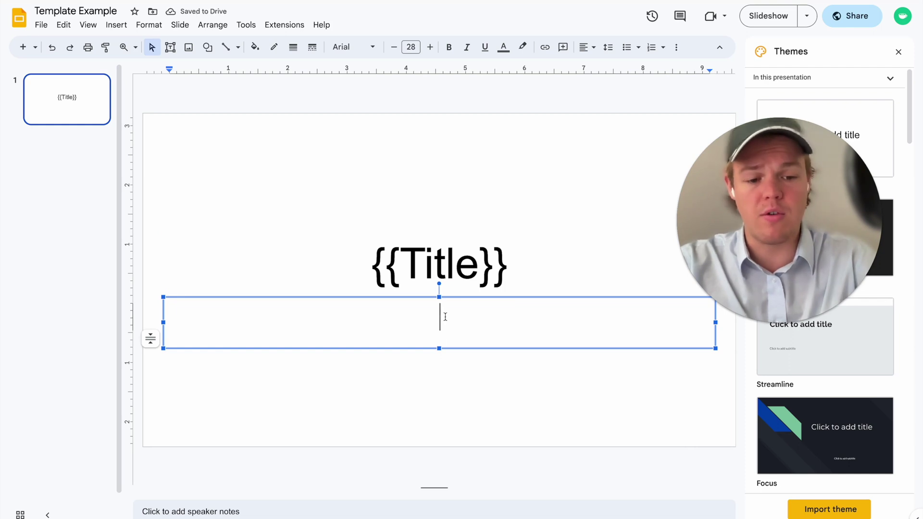
type("{{subs")
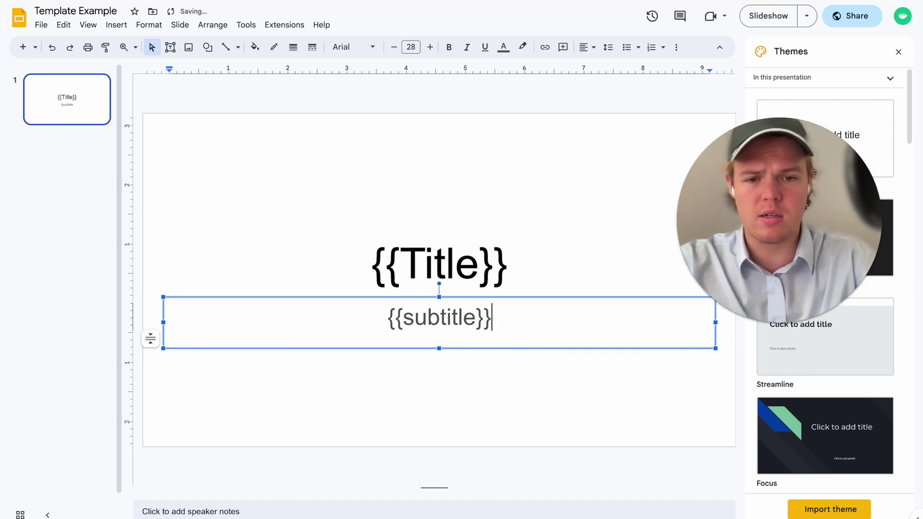
left_click(446, 404)
left_click(457, 274)
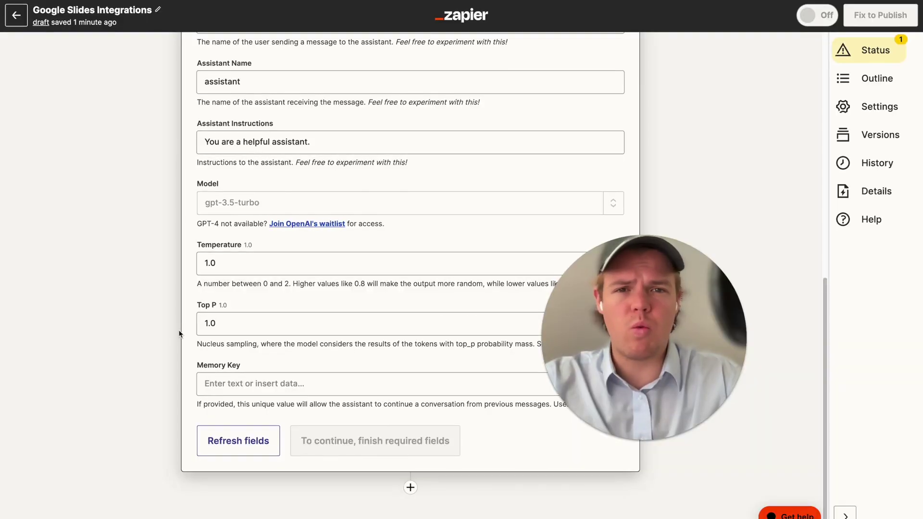
- Add a Google Slides 'Create Presentation From Template' step with a connected Google account
left_click(411, 490)
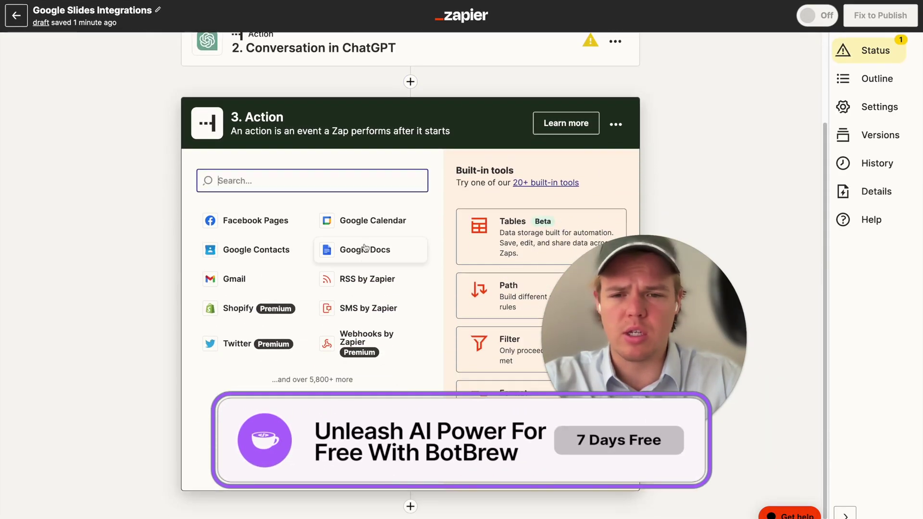
type("go")
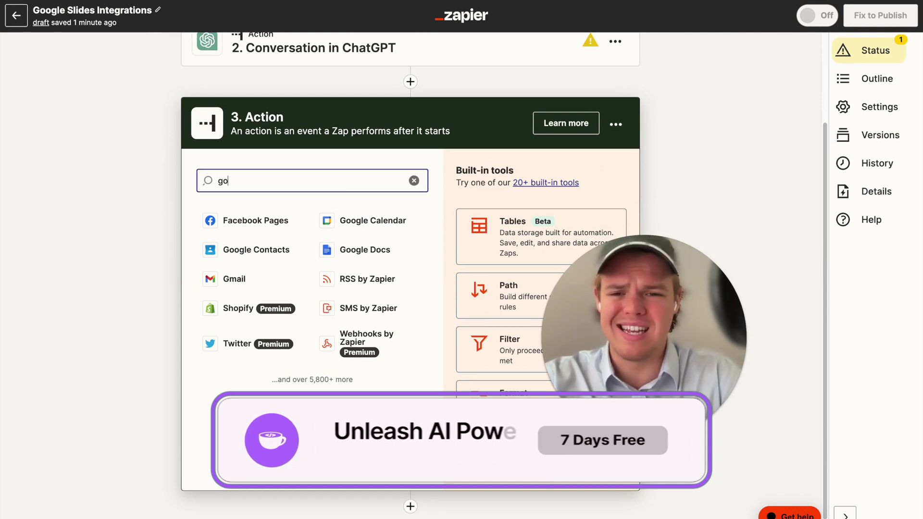
type("ogle p")
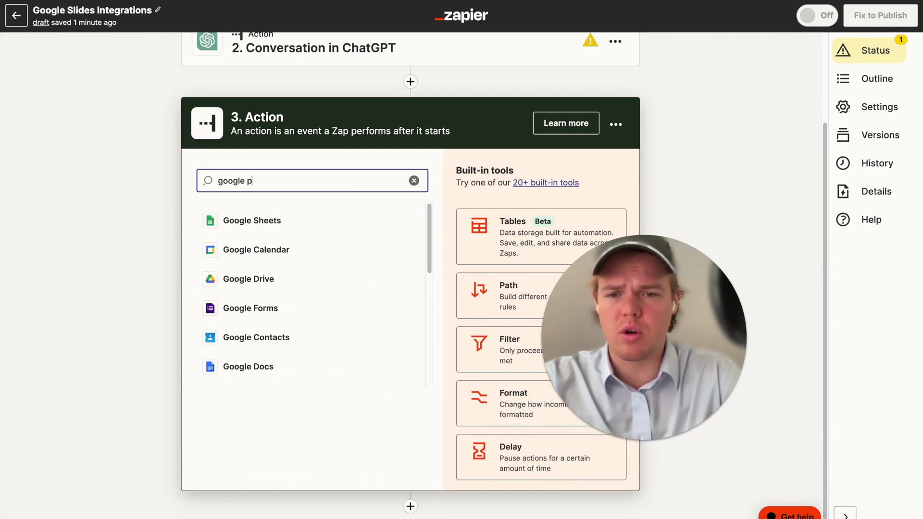
type("r slid")
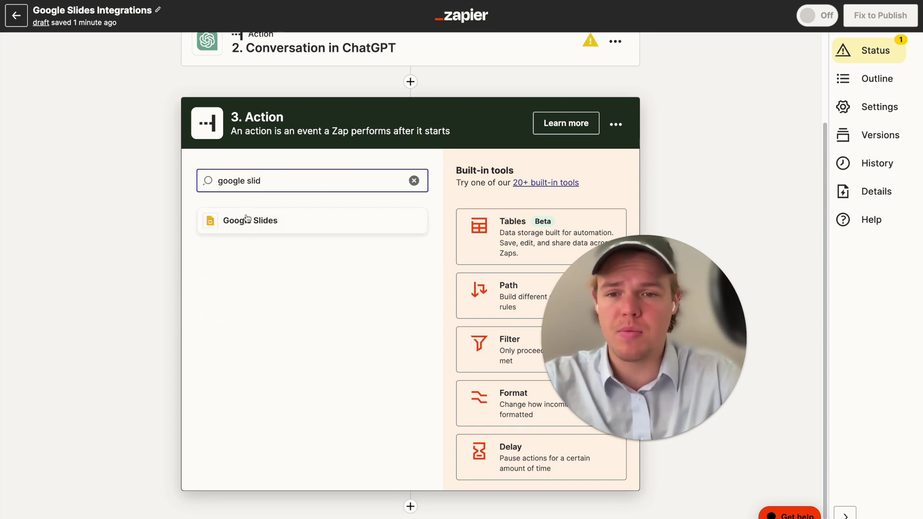
key("Return")
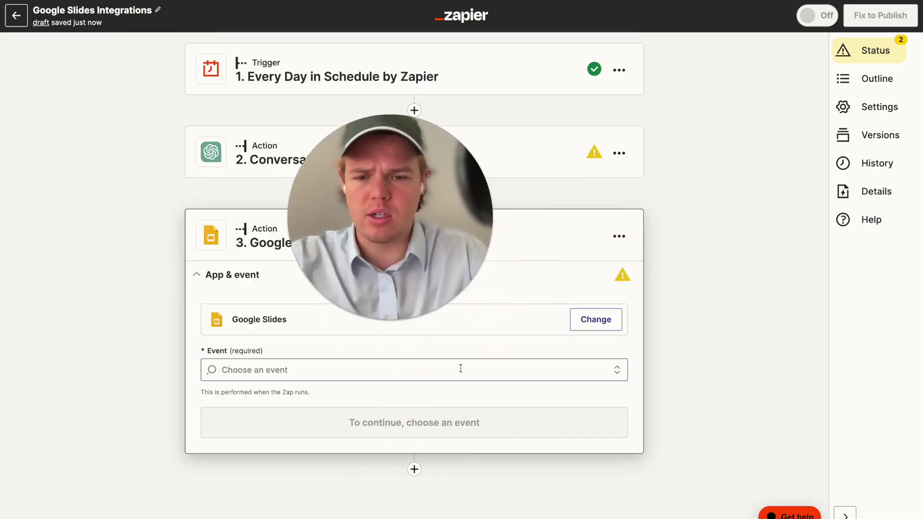
left_click(460, 370)
left_click(408, 410)
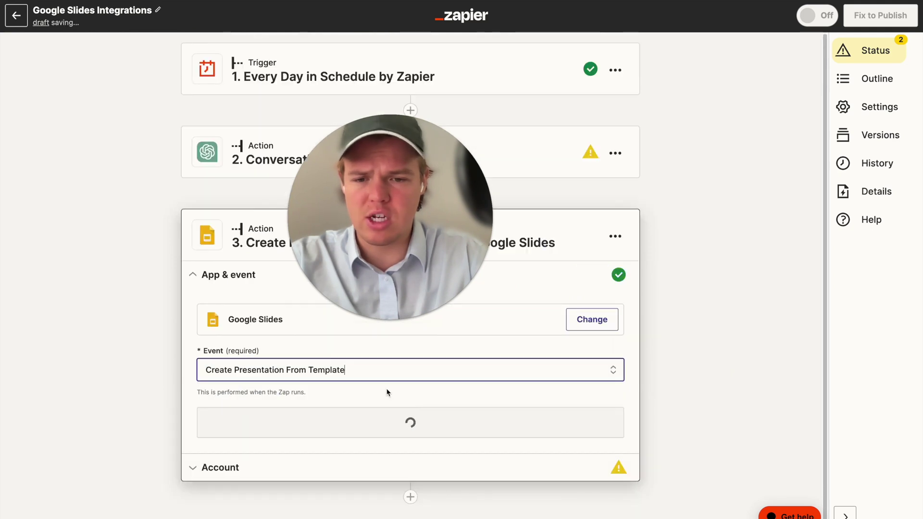
left_click(347, 423)
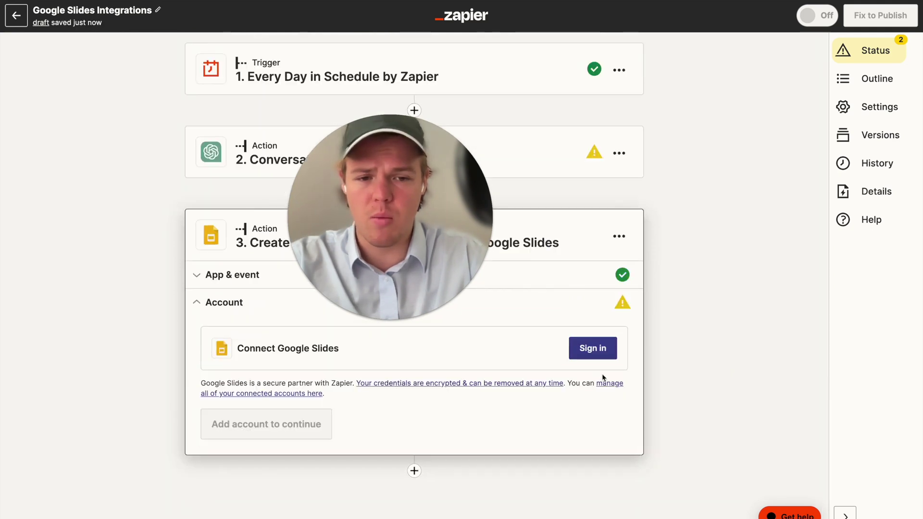
left_click(601, 355)
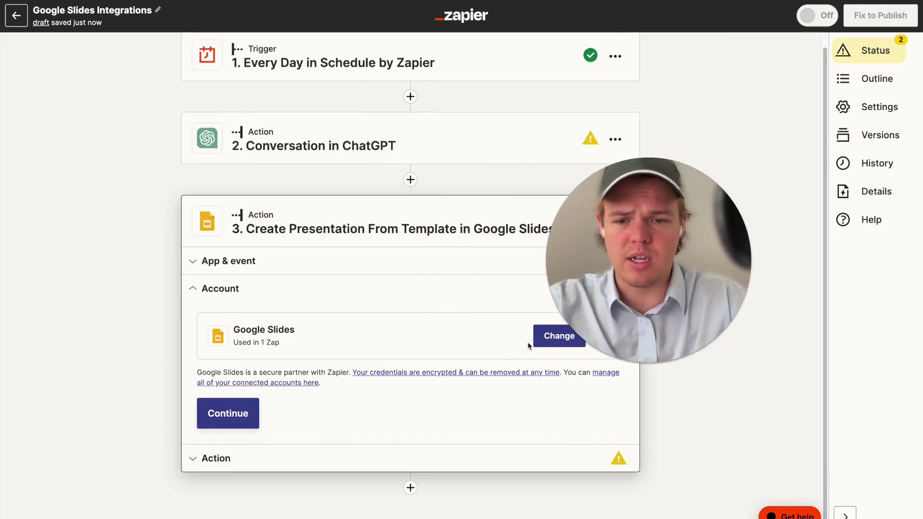
left_click(246, 413)
- Title the presentation, set Is Shared to True, and pick the Template Example template
scroll(240, 295, "down", 1)
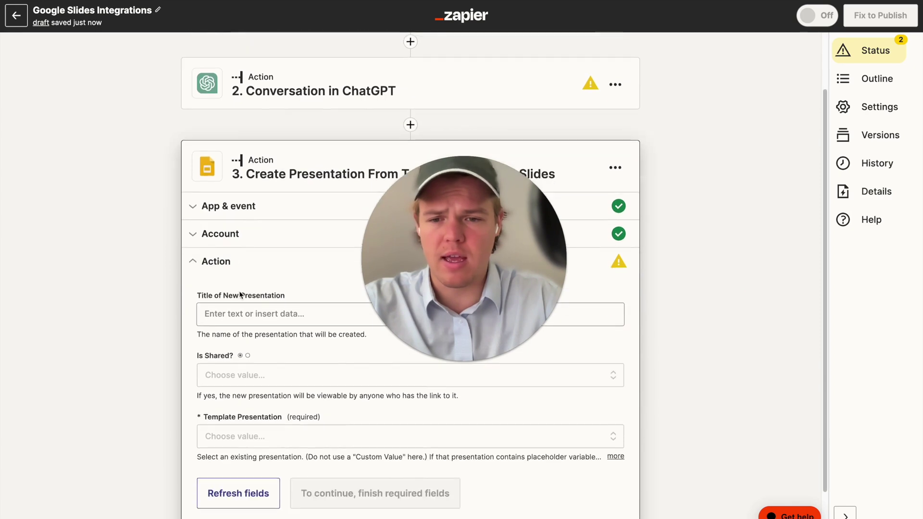
scroll(240, 294, "down", 1)
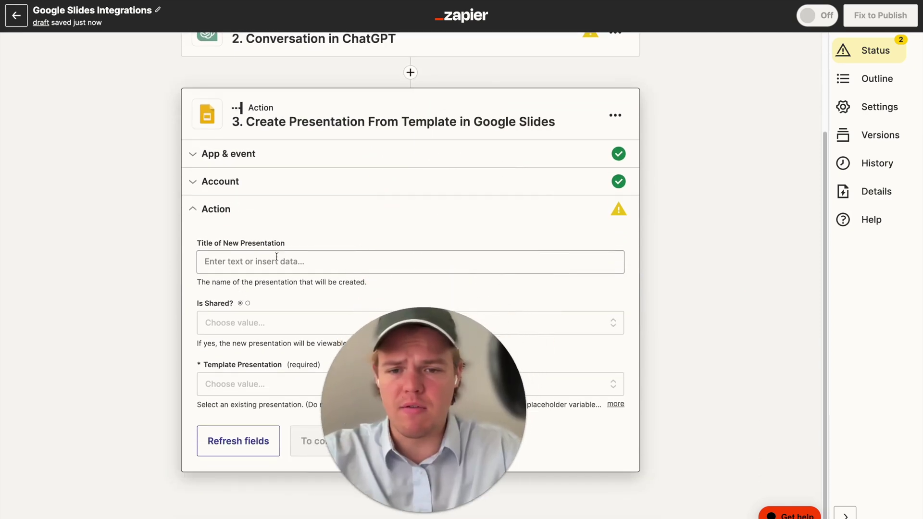
left_click(278, 256)
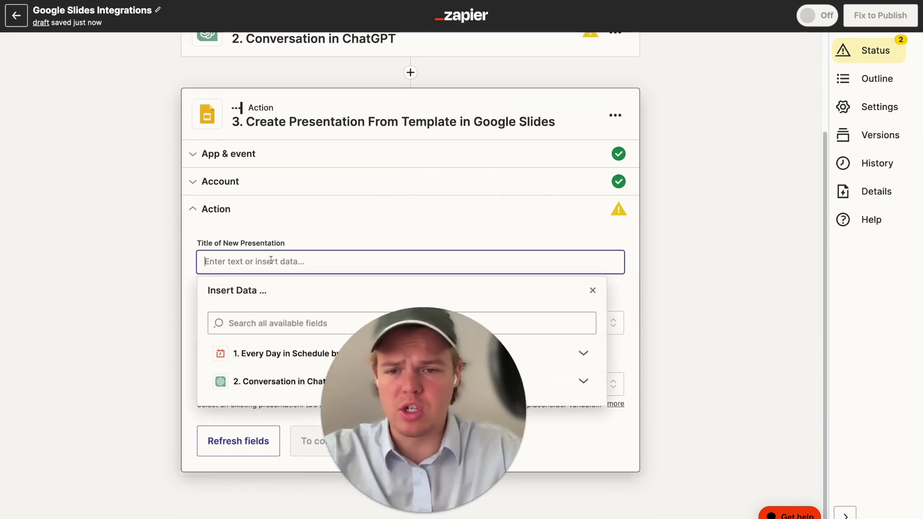
left_click(162, 273)
left_click_drag(373, 362, 467, 173)
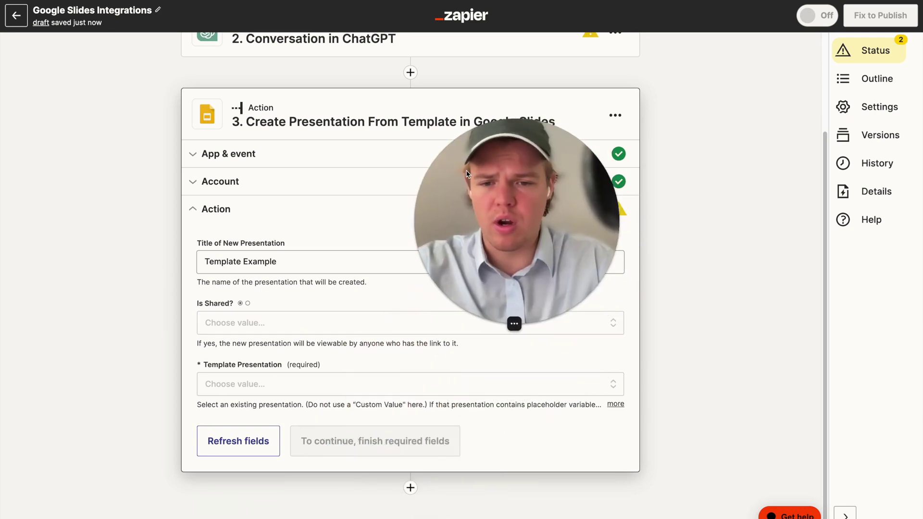
left_click(242, 323)
left_click(243, 469)
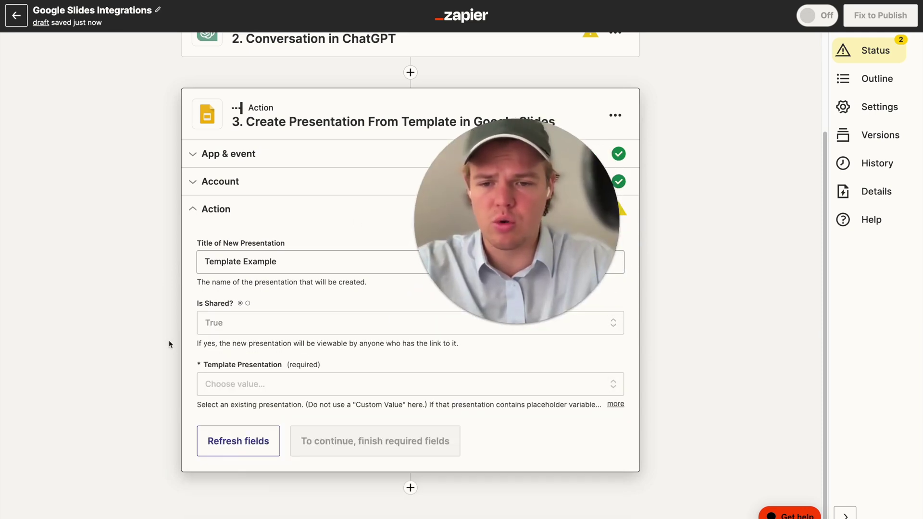
left_click(242, 387)
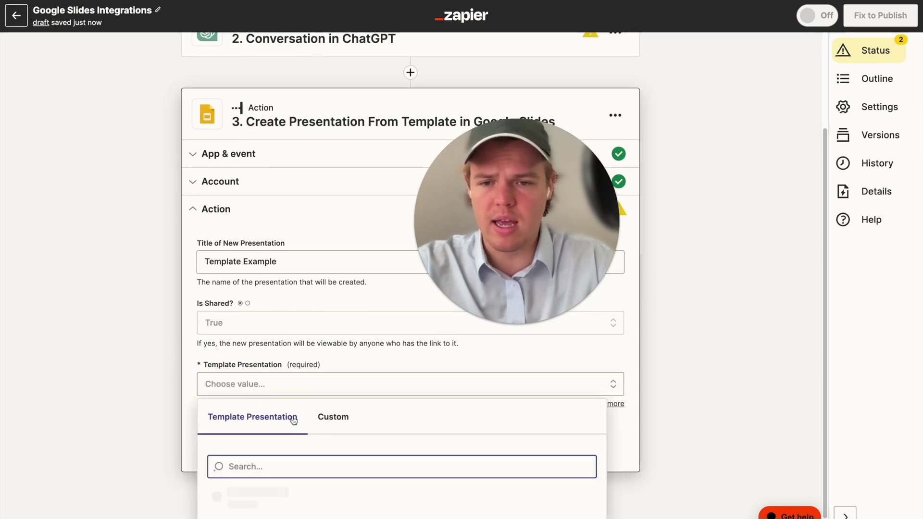
left_click(269, 479)
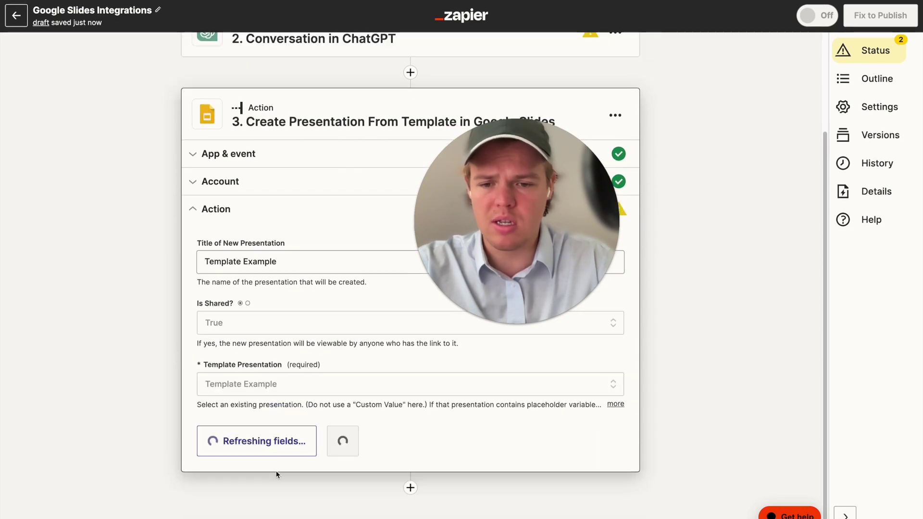
scroll(157, 369, "down", 1)
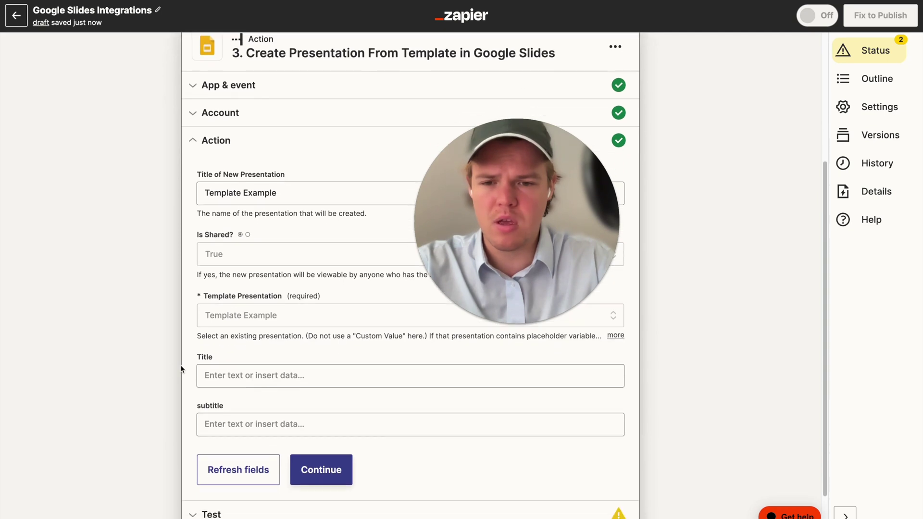
- Leave the Title and subtitle placeholder fields empty and select the presentation title
left_click(238, 379)
left_click(236, 424)
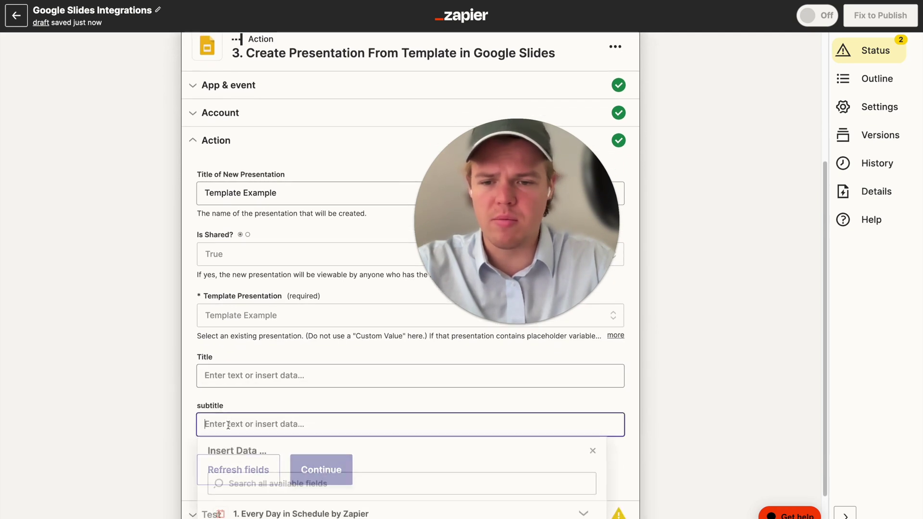
left_click(230, 375)
left_click(123, 308)
scroll(124, 308, "down", 1)
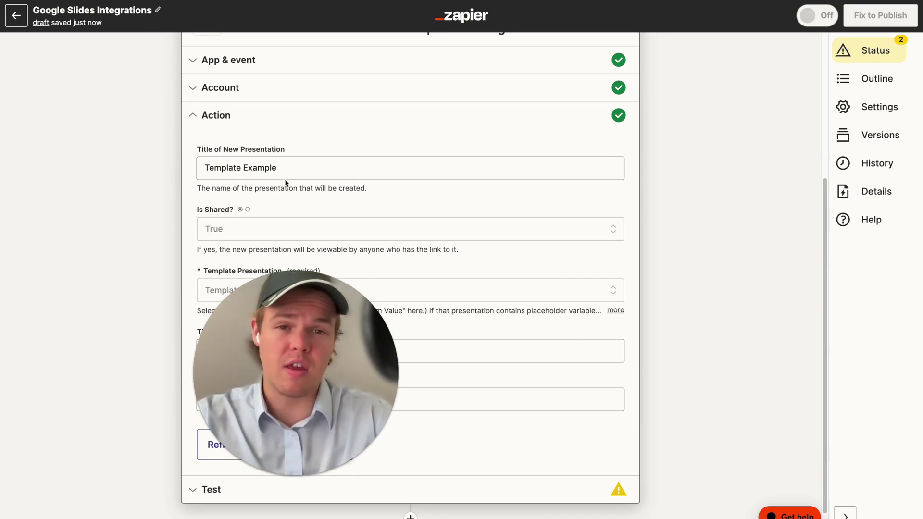
triple_click(277, 163)
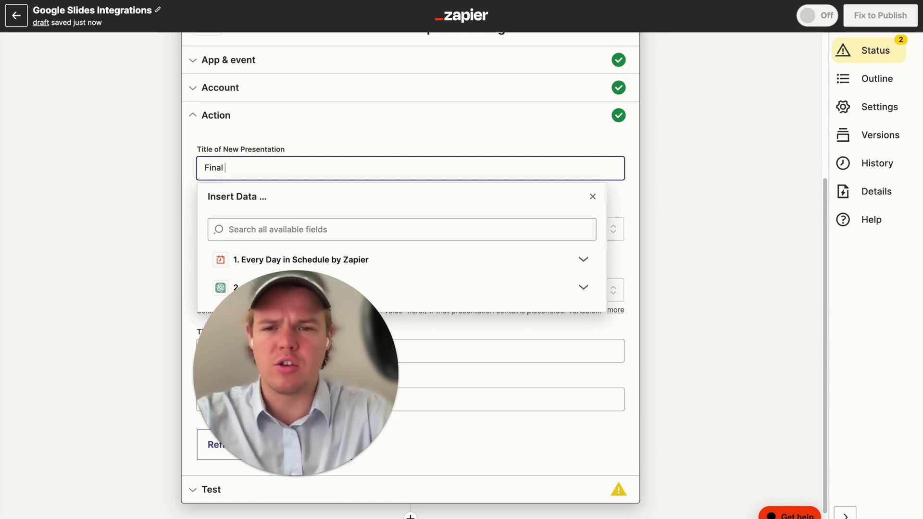
- Change the new presentation's title to 'Final Result' and return to the ChatGPT step
type("Final Result")
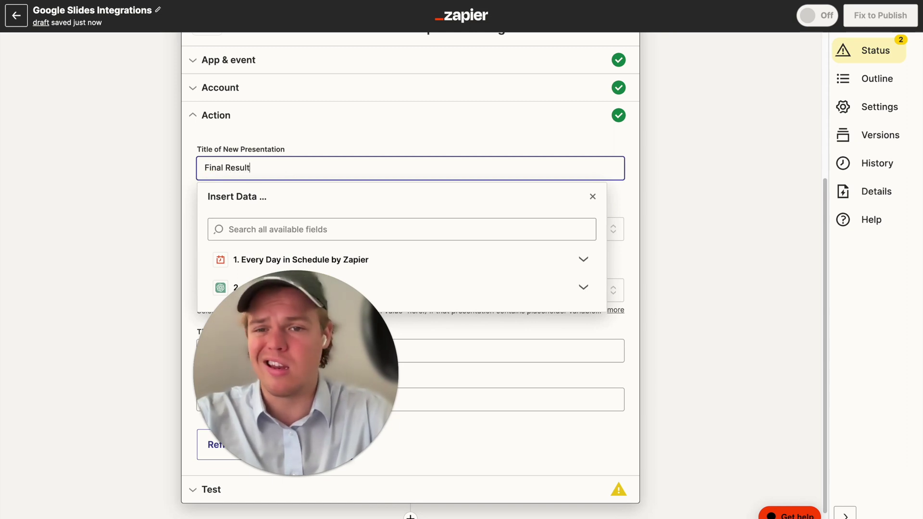
left_click(159, 208)
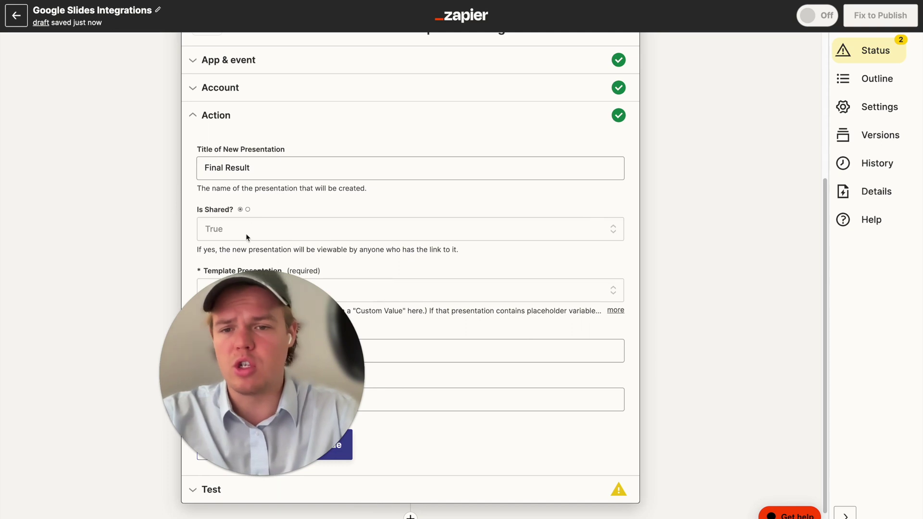
left_click_drag(286, 338, 431, 285)
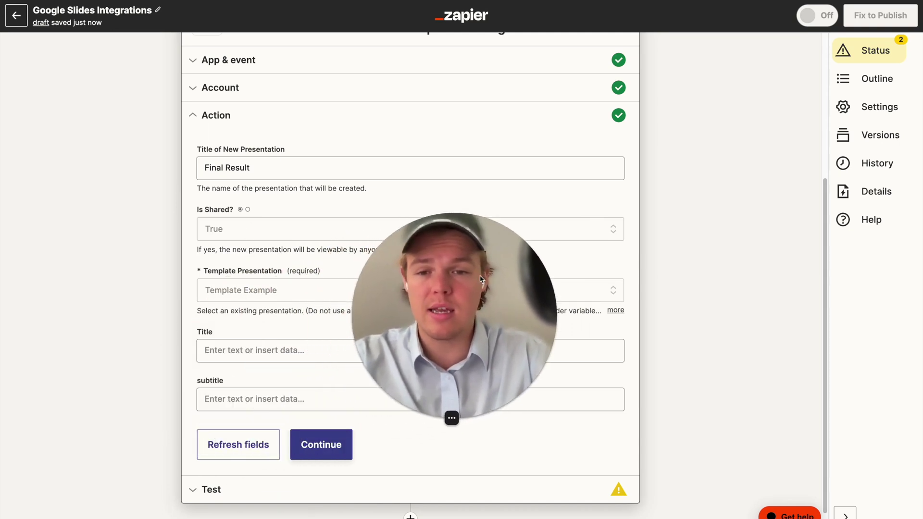
left_click_drag(481, 278, 408, 214)
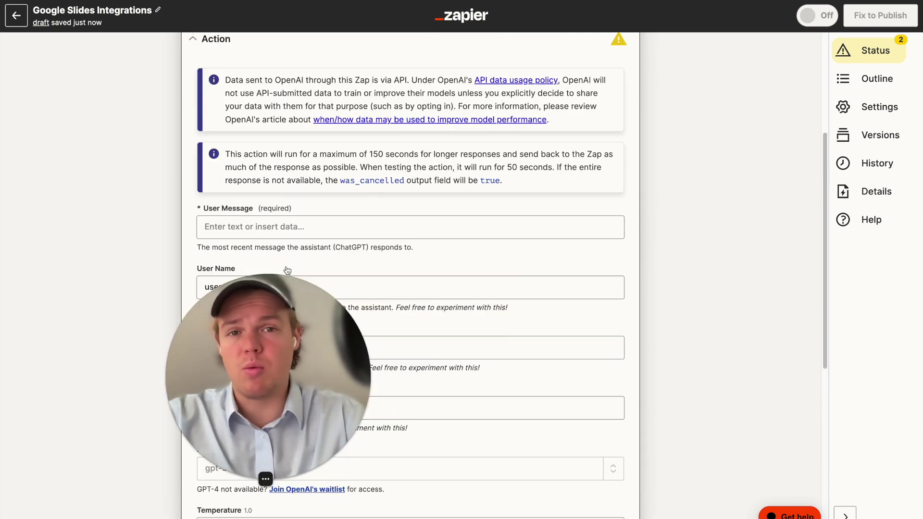
- Write a ChatGPT prompt asking for a Google Slides title and subtitle for the first slide
left_click(251, 233)
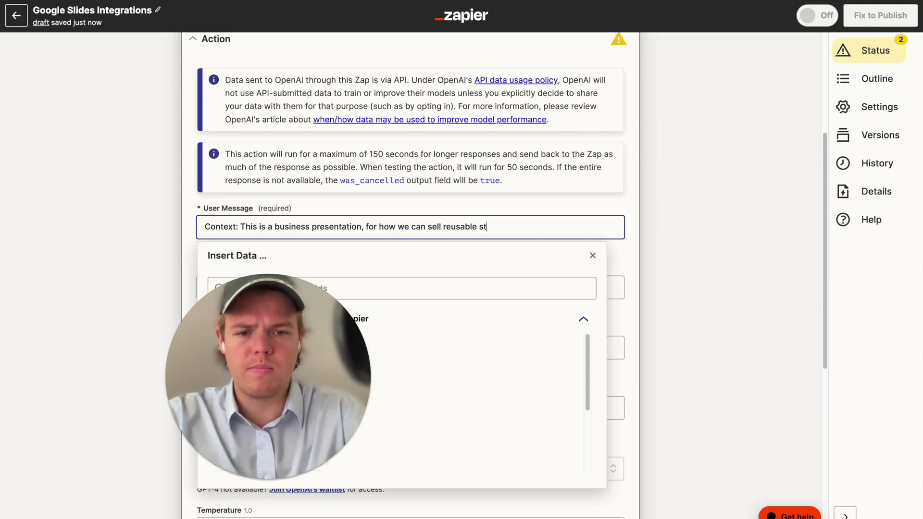
type("raq")
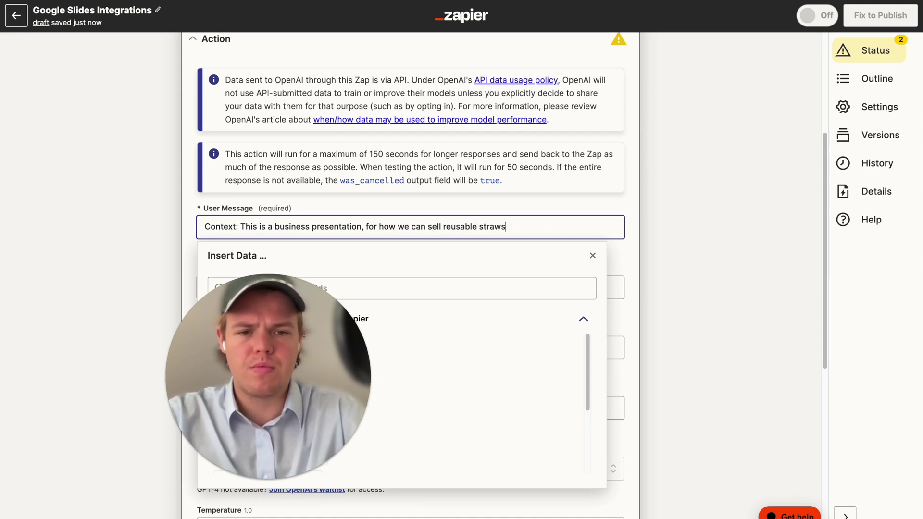
key("Return")
key("Return")
type("Generate a")
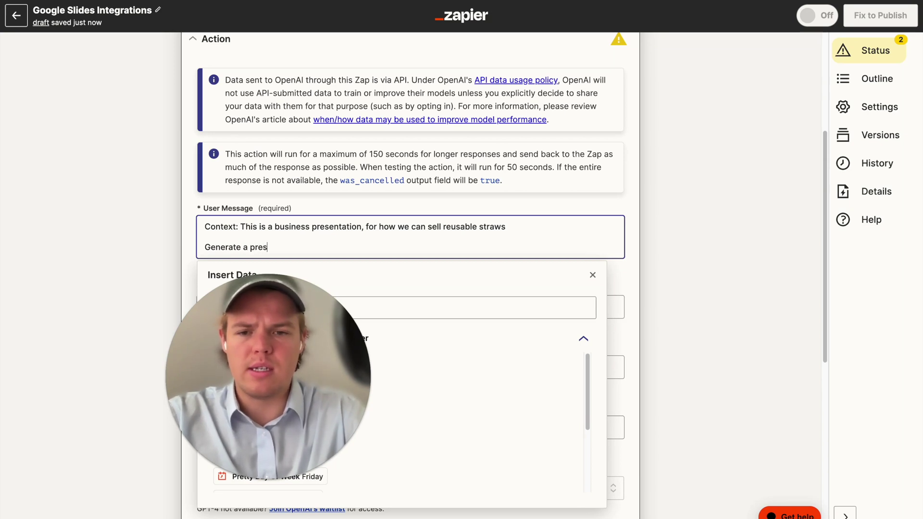
type(" present")
key("BackSpace")
key("BackSpace")
key("BackSpace")
key("BackSpace")
key("BackSpace")
key("BackSpace")
key("BackSpace")
type("gog")
key("BackSpace")
type("ogle slid")
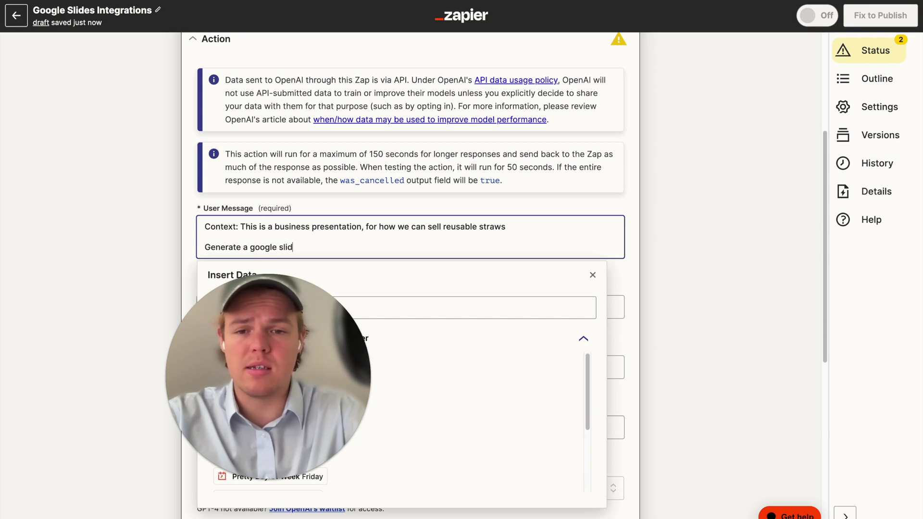
type("es, title and subtitle for t")
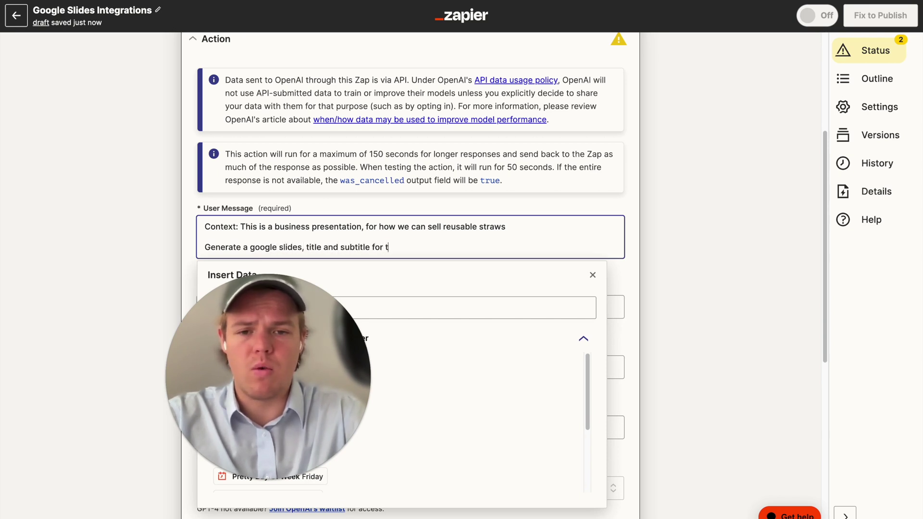
type("he first slide")
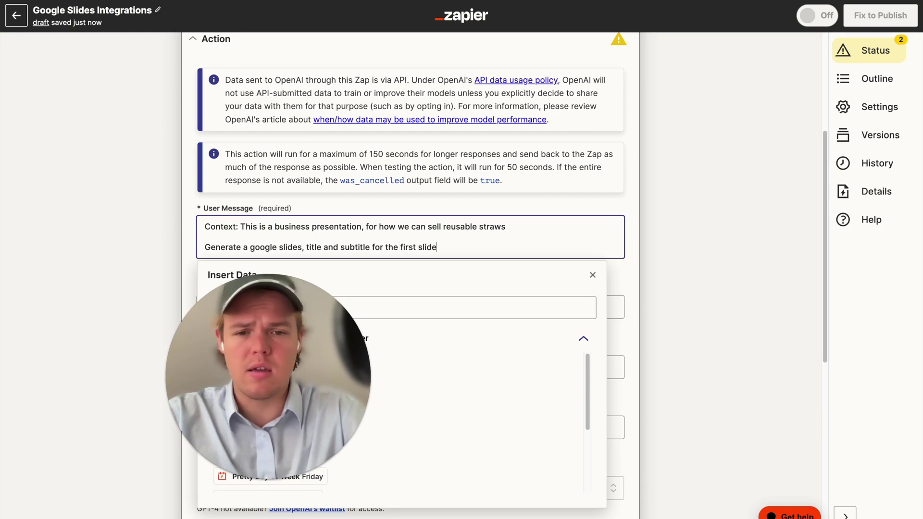
key("Escape")
- Choose gpt-4 as the ChatGPT model
scroll(274, 353, "down", 4)
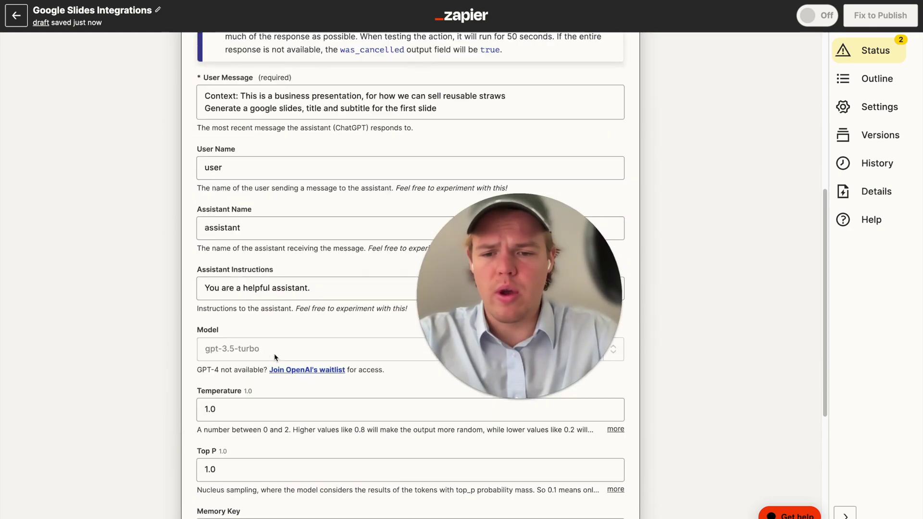
left_click(294, 300)
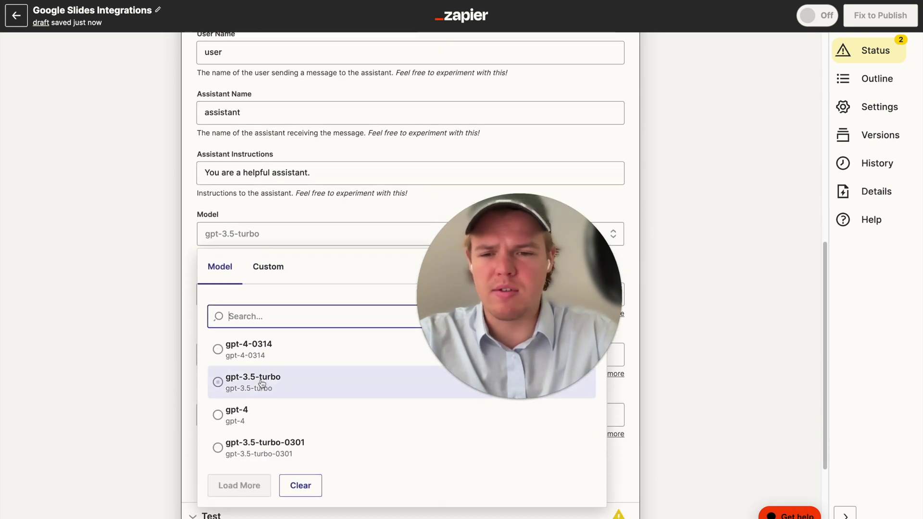
left_click(232, 414)
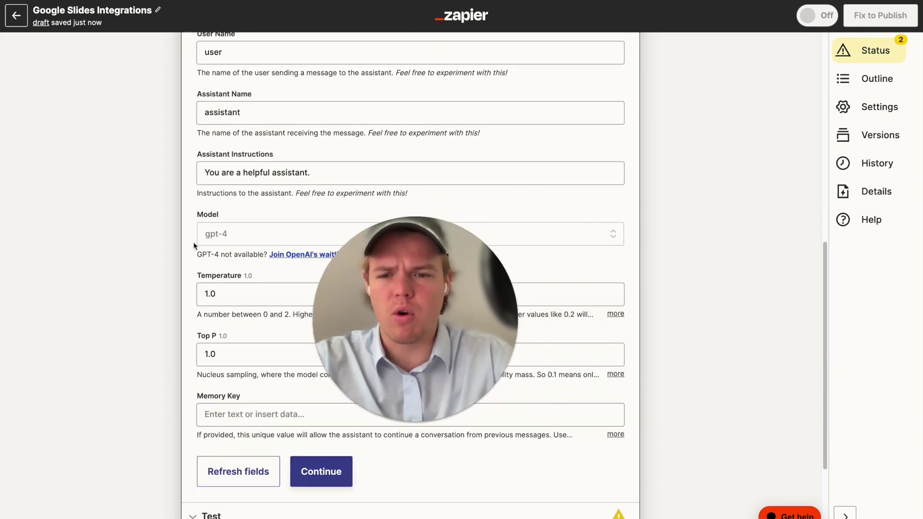
scroll(193, 241, "down", 2)
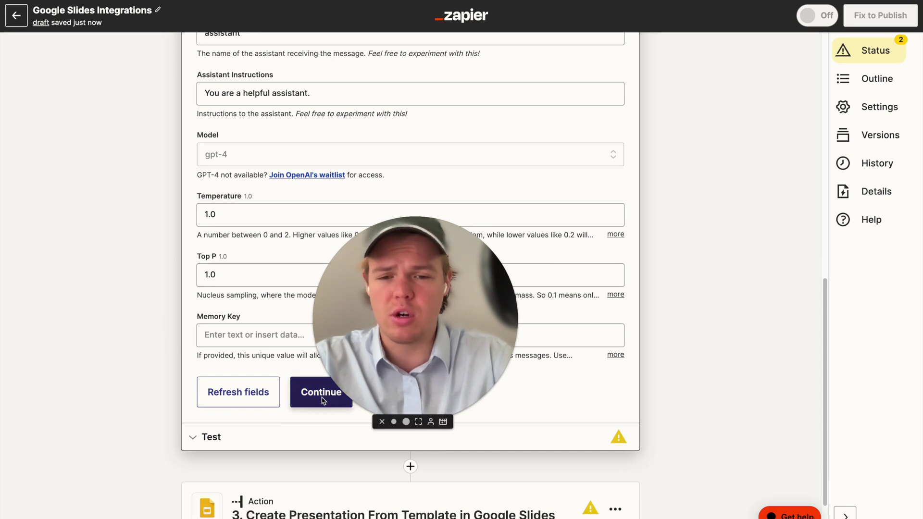
- Test the ChatGPT step, getting 'The Future of Sustainable Sipping' as the title
left_click(344, 406)
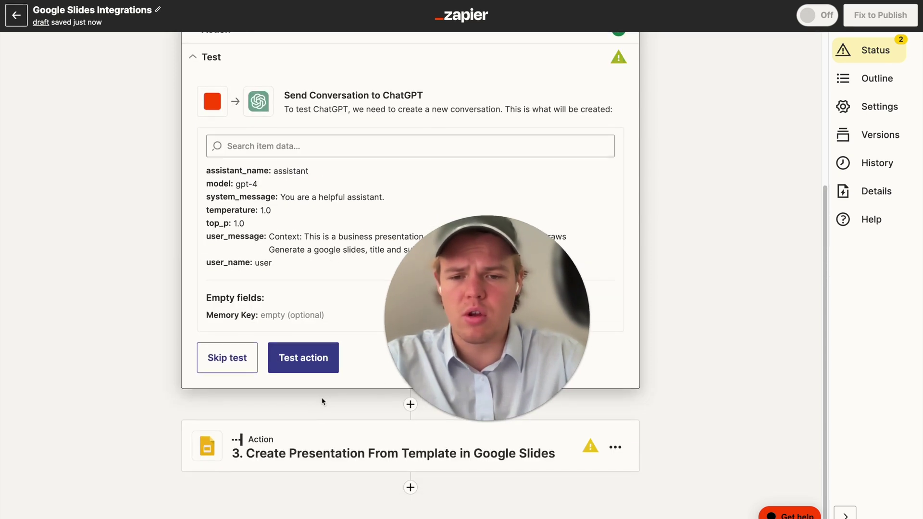
left_click(303, 357)
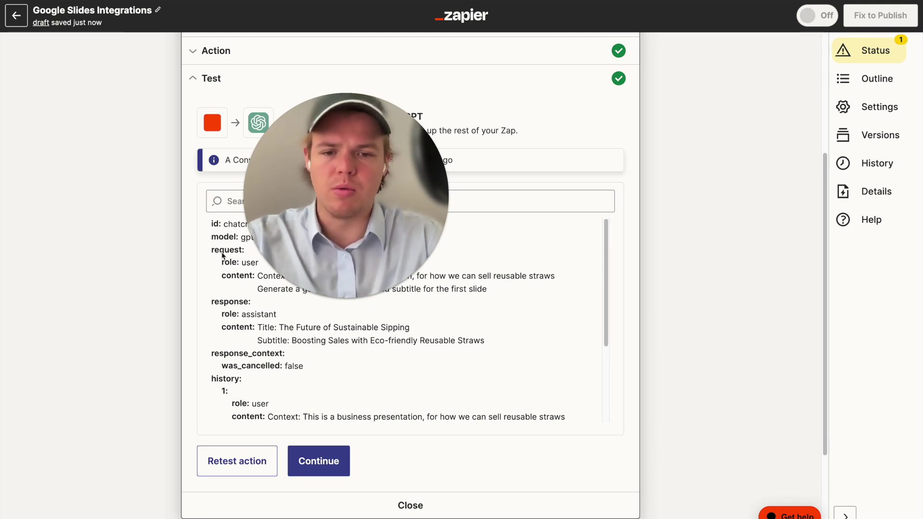
scroll(144, 303, "up", 5)
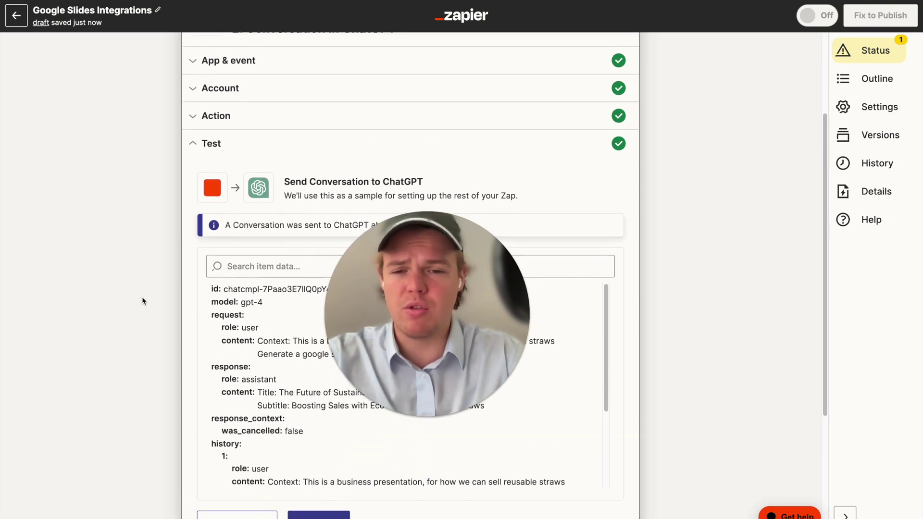
- Add a 'Parameters: Just generate the title and subtitle no text before or after' line
left_click(239, 200)
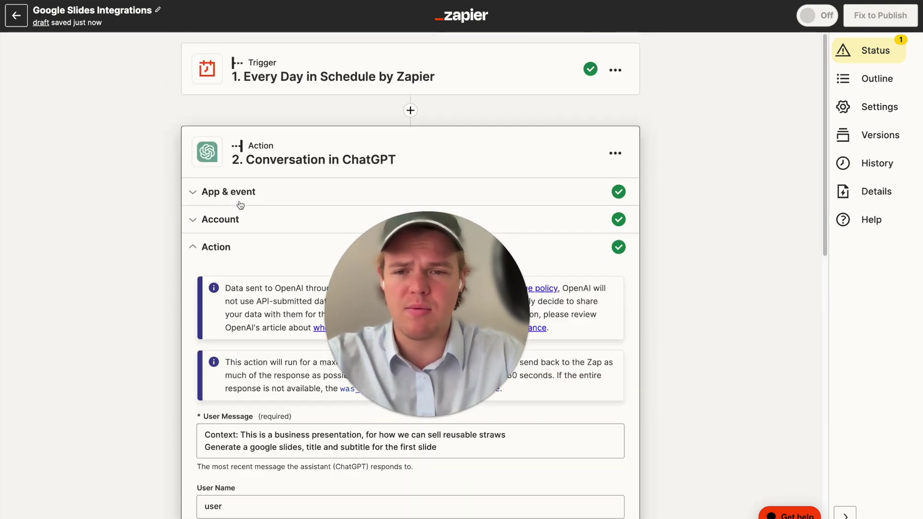
scroll(342, 384, "down", 2)
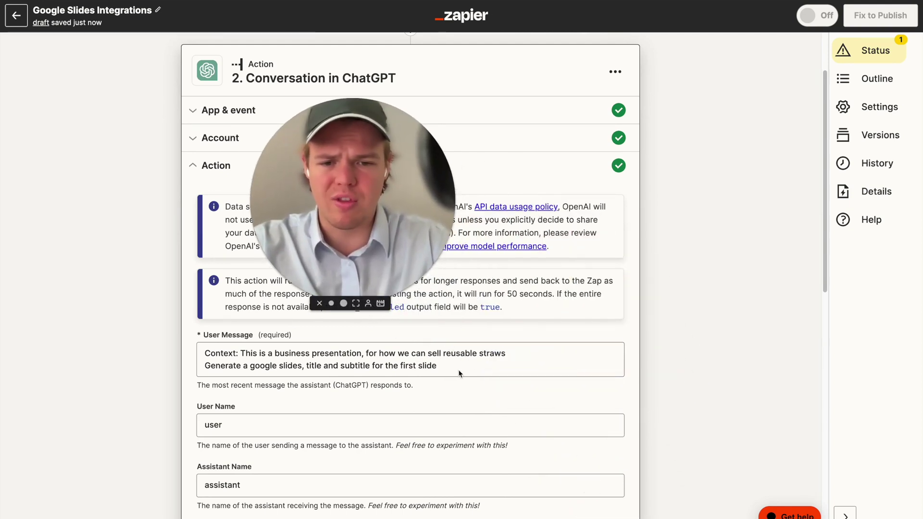
left_click(419, 365)
key("Return")
type("Para")
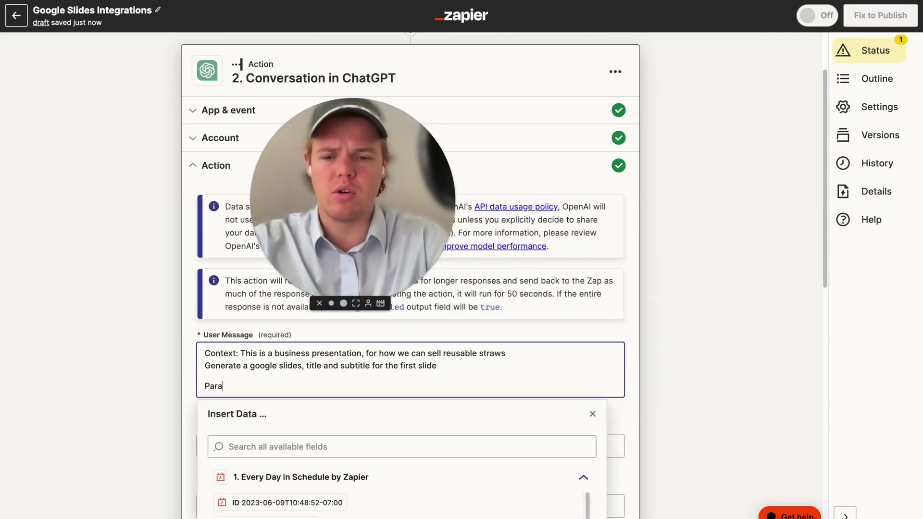
type("mters: Just genera")
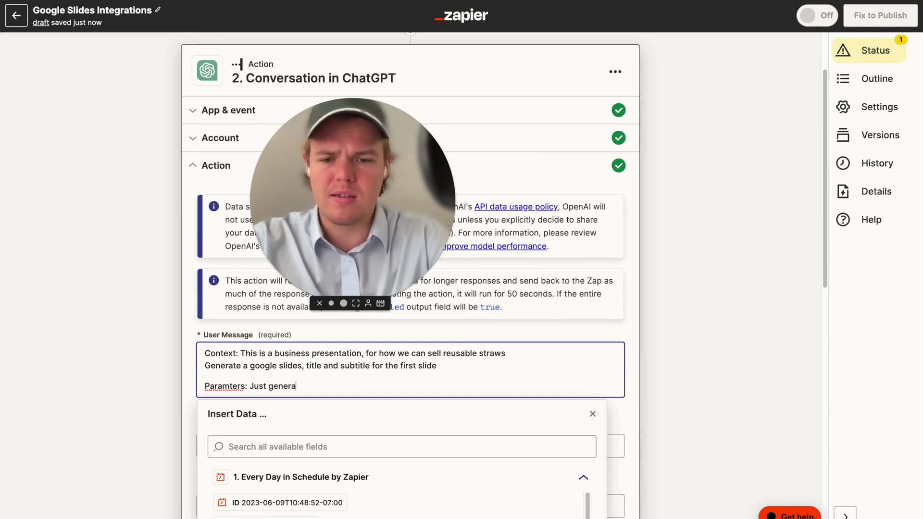
type("te the tit")
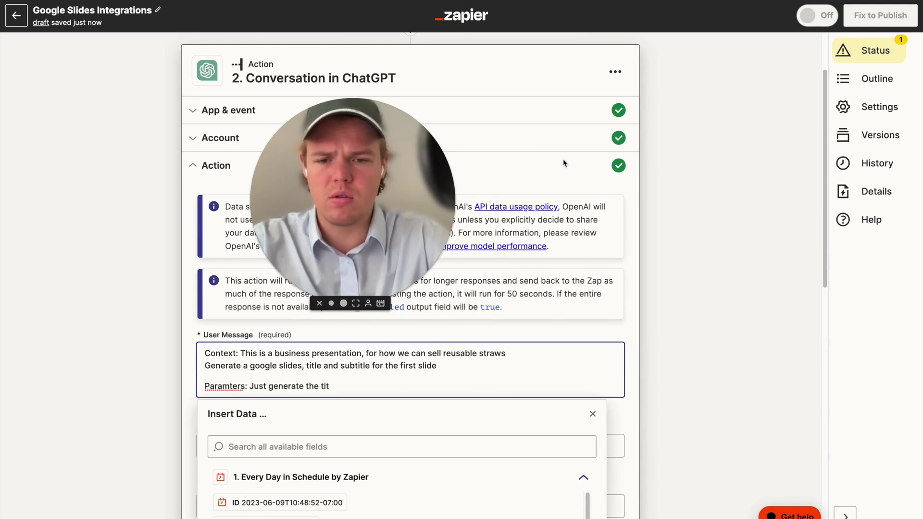
type("le and su")
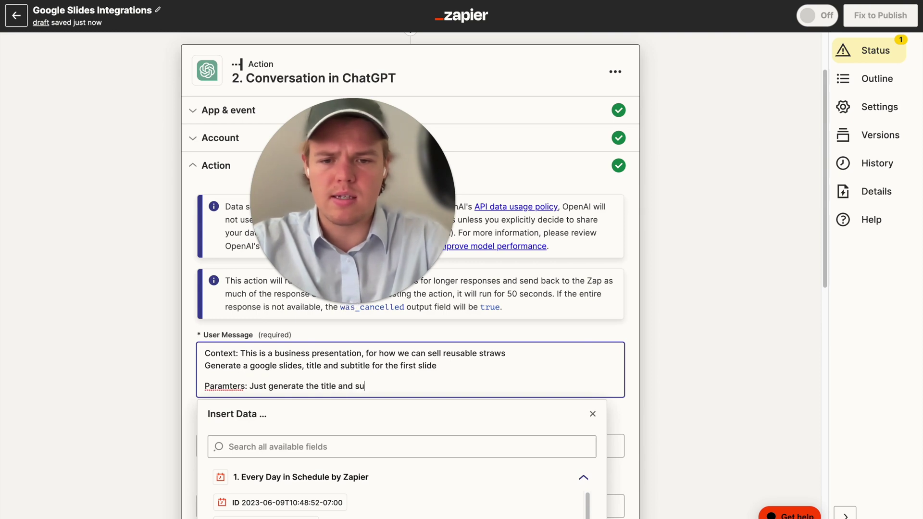
type("btitle no t")
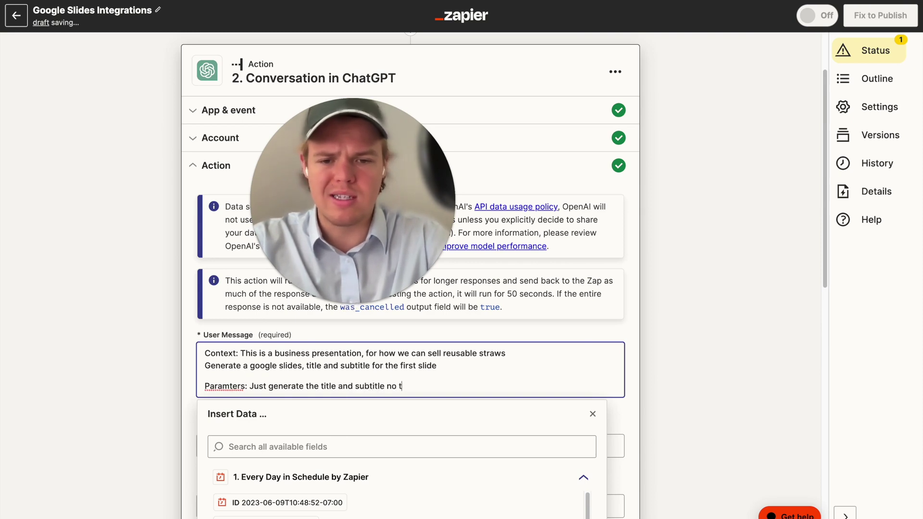
type("ext before or af")
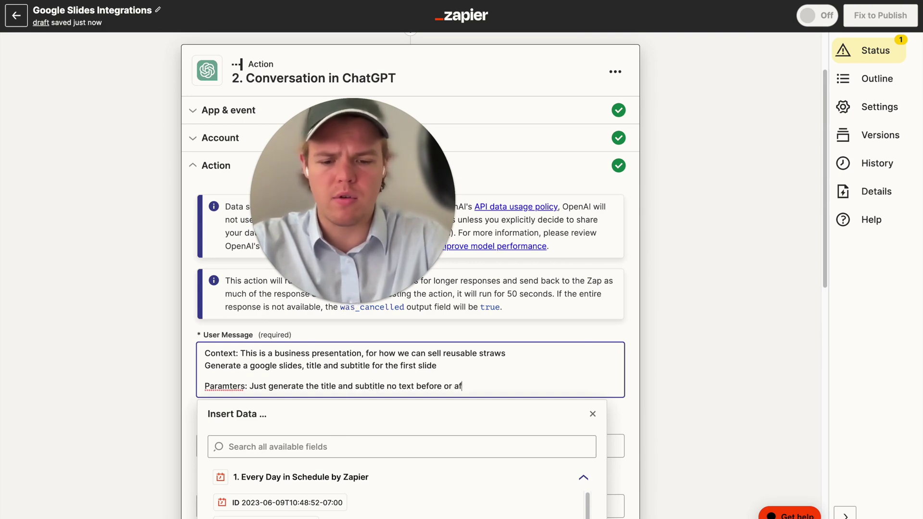
type("ter.")
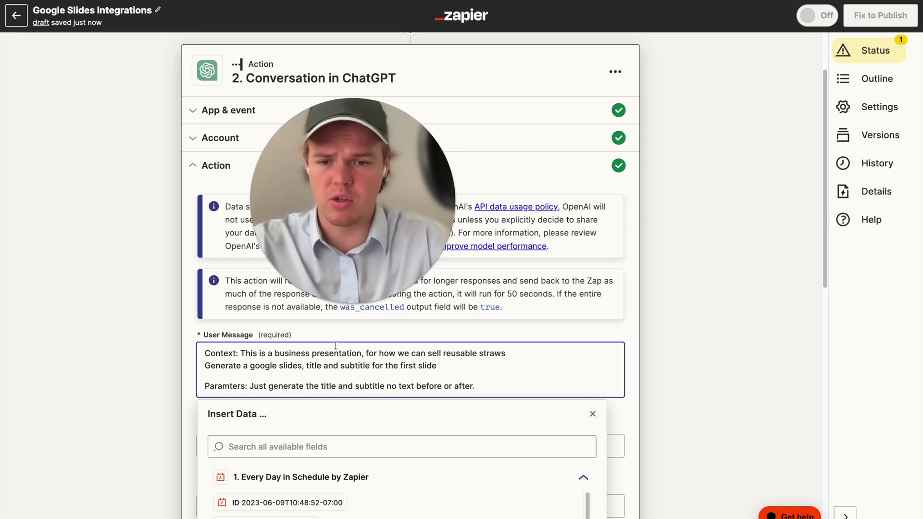
right_click(227, 388)
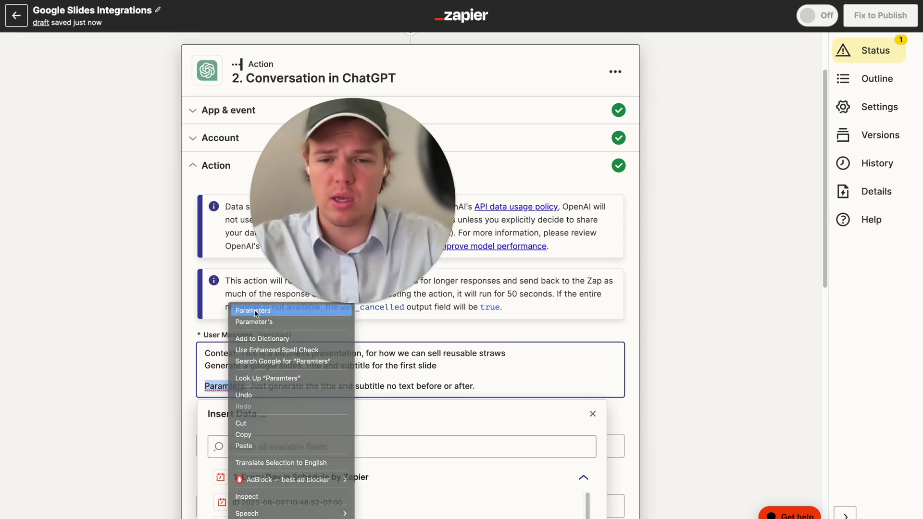
left_click(288, 367)
- Retest the ChatGPT step and insert a new step before Google Slides
scroll(160, 331, "down", 3)
scroll(161, 331, "down", 6)
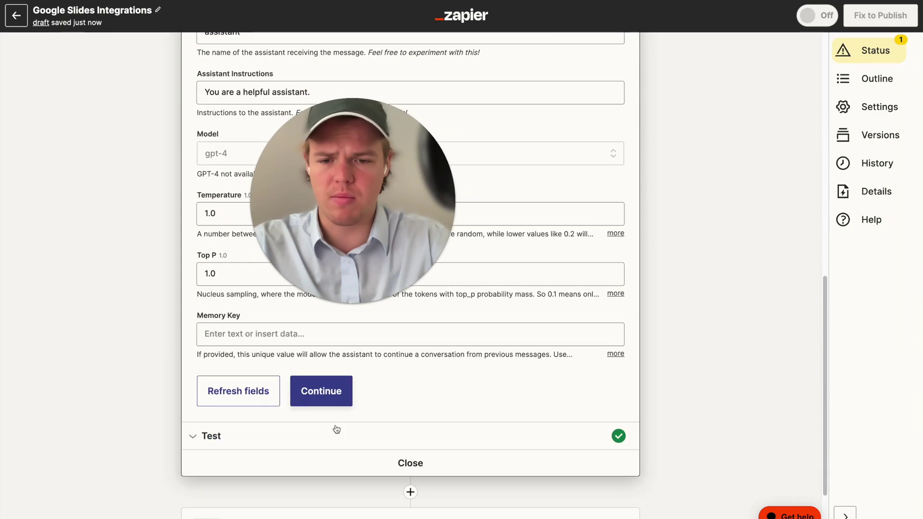
left_click(322, 399)
left_click(258, 340)
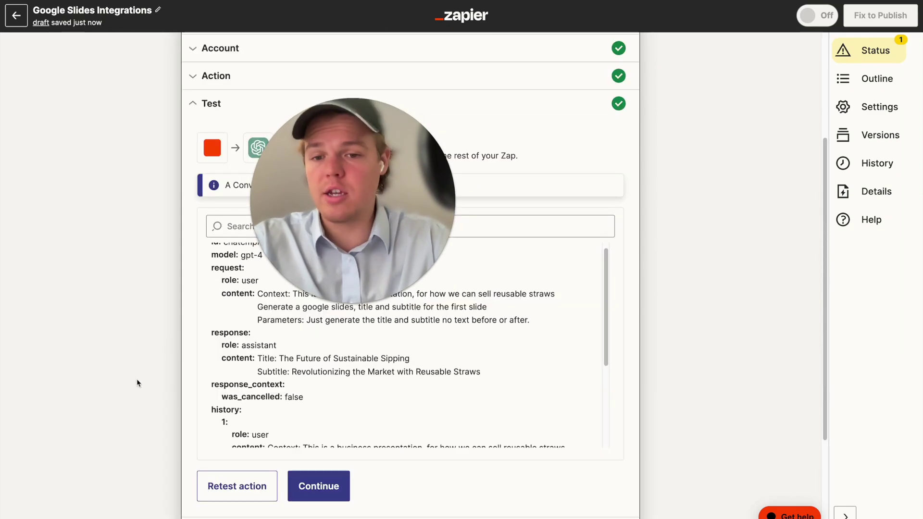
scroll(136, 383, "down", 2)
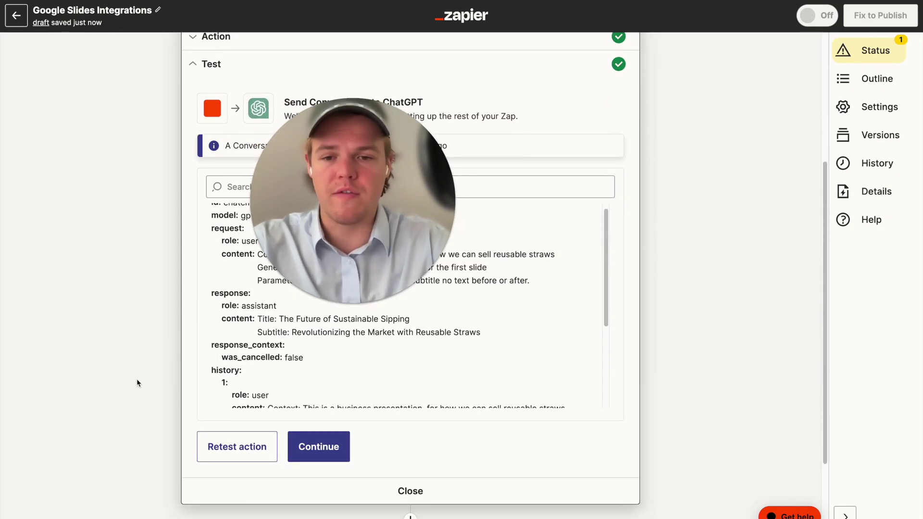
scroll(136, 383, "down", 5)
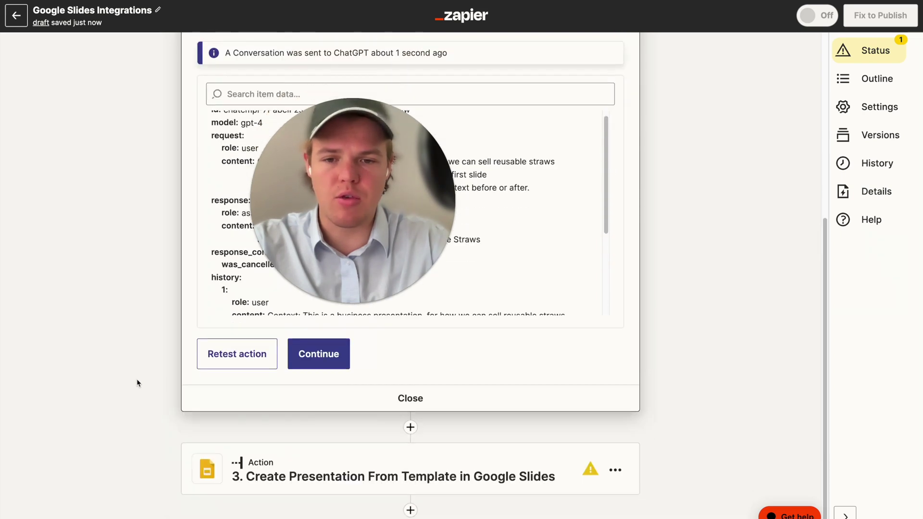
left_click(413, 405)
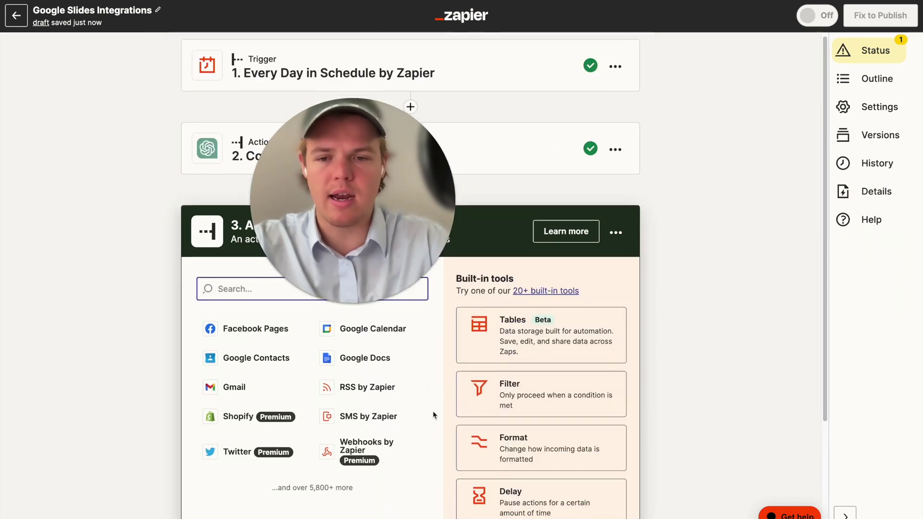
- Make step 3 a Formatter by Zapier Text action using the Split Text transform
left_click(510, 449)
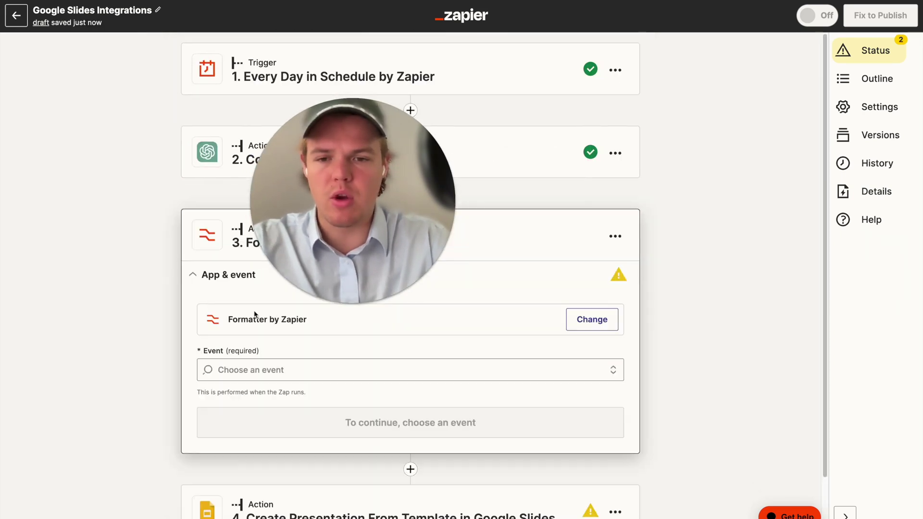
left_click(247, 367)
left_click(230, 410)
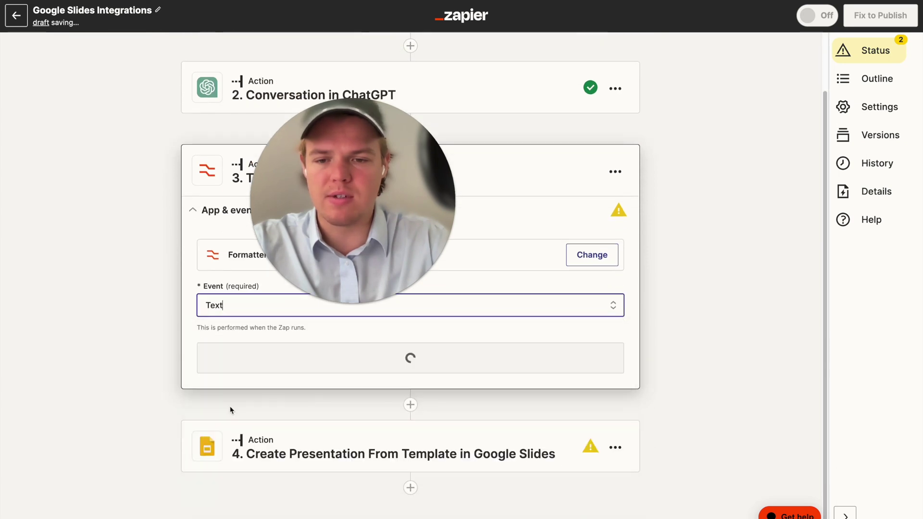
left_click(293, 367)
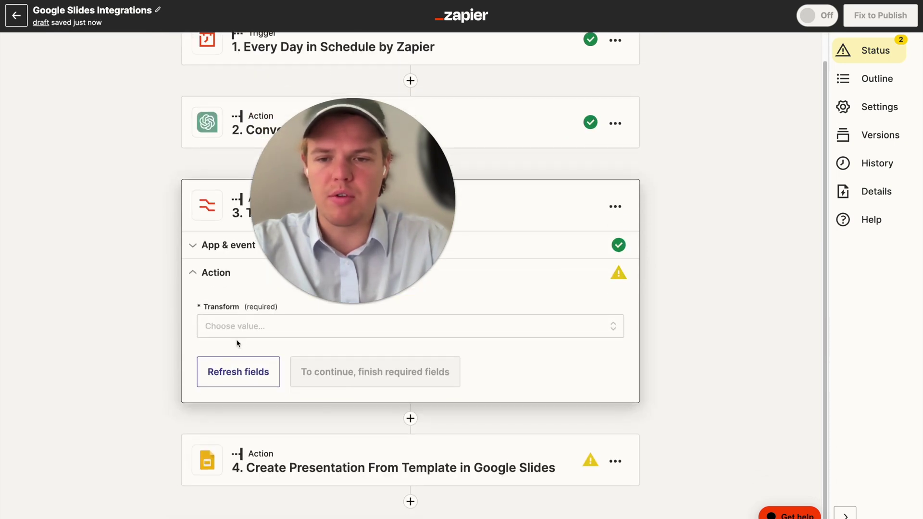
left_click(236, 337)
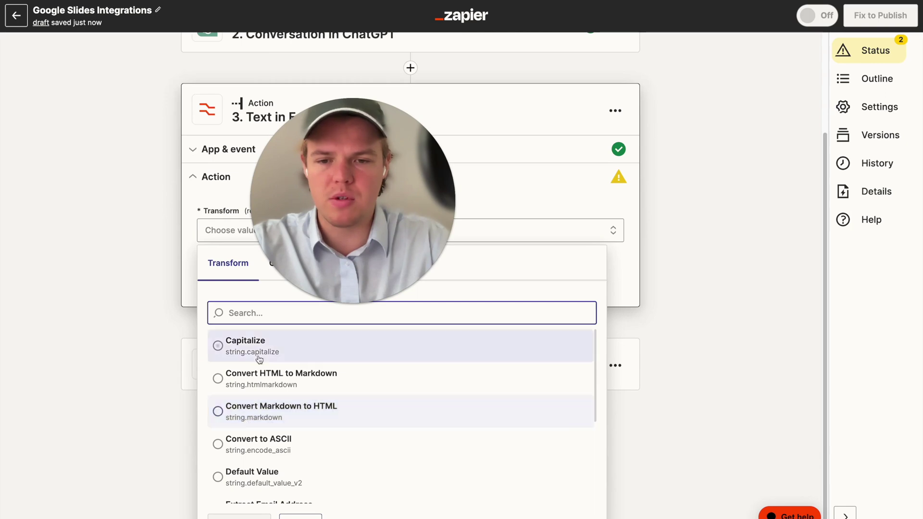
type("split")
left_click(251, 431)
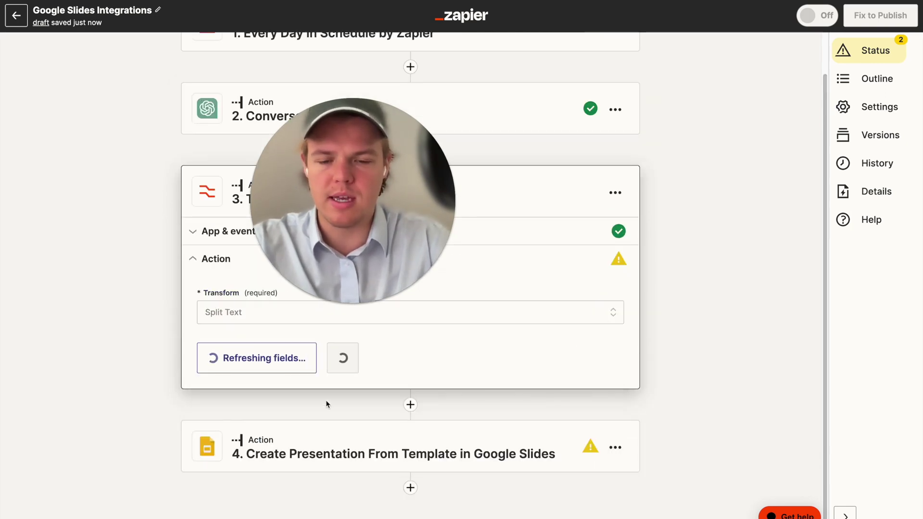
- Use ChatGPT's Assistant Response Message as the Formatter's Input
left_click(314, 418)
left_click(323, 392)
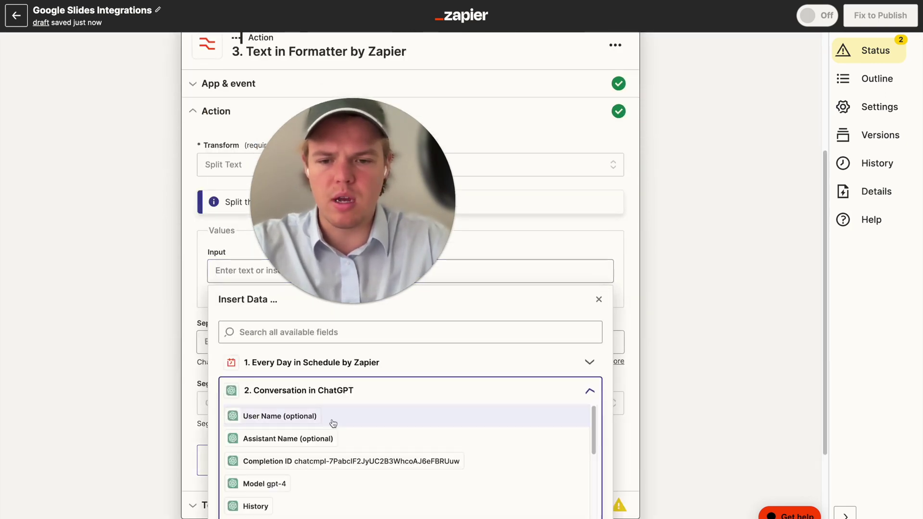
scroll(330, 424, "down", 5)
left_click(354, 382)
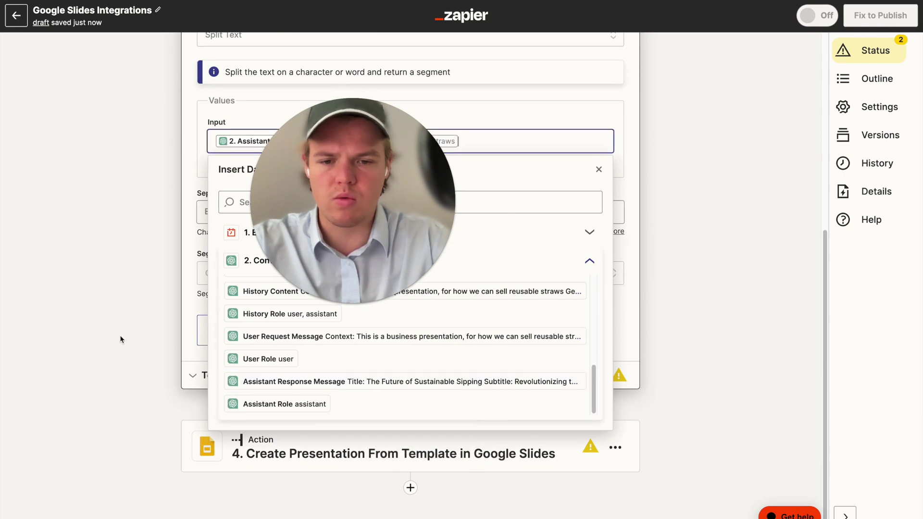
scroll(246, 333, "up", 3)
- Set the split Separator to [:newline:]
left_click(232, 373)
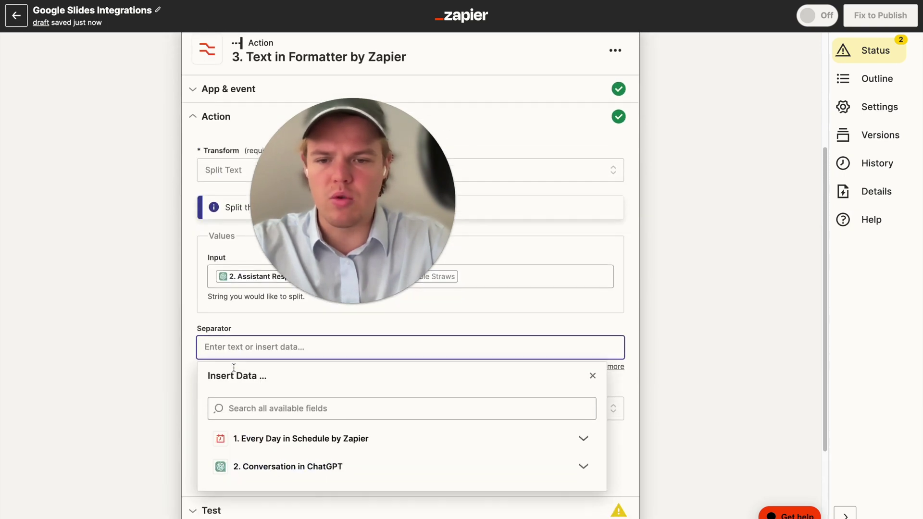
left_click(147, 337)
left_click(243, 349)
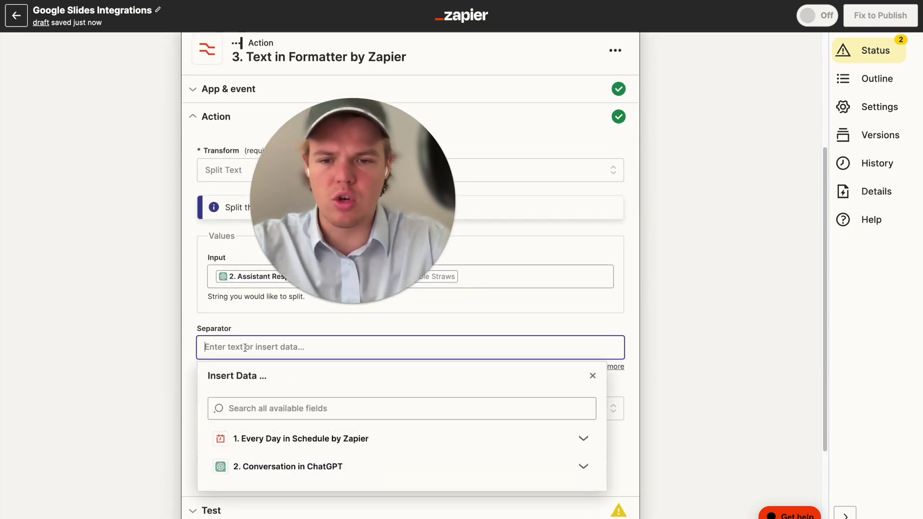
type("[newline")
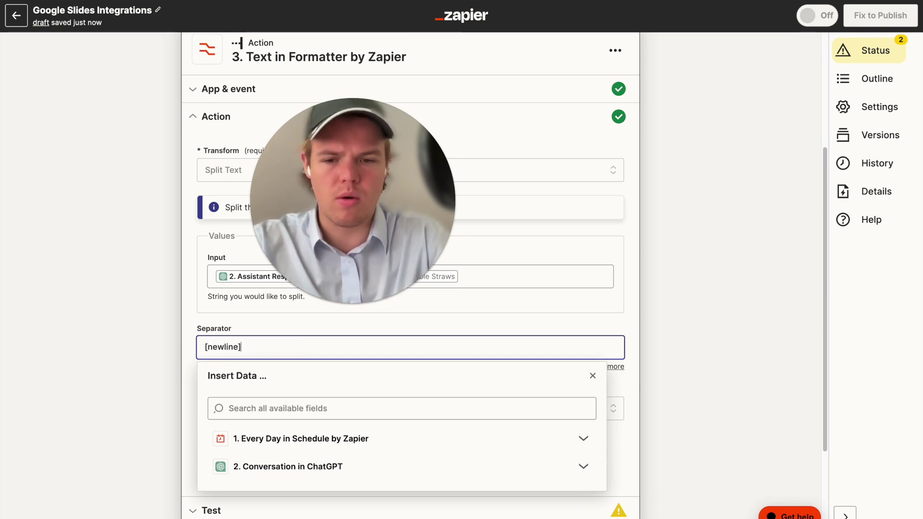
left_click(47, 338)
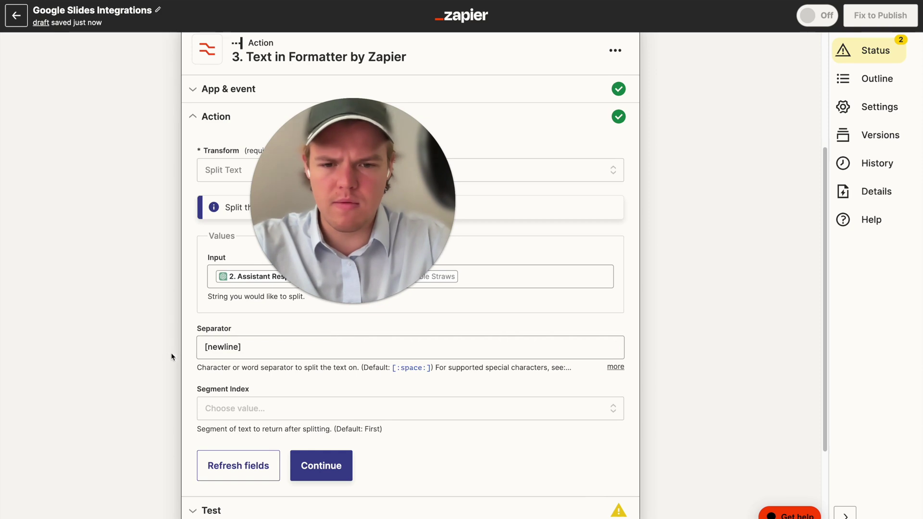
left_click(212, 349)
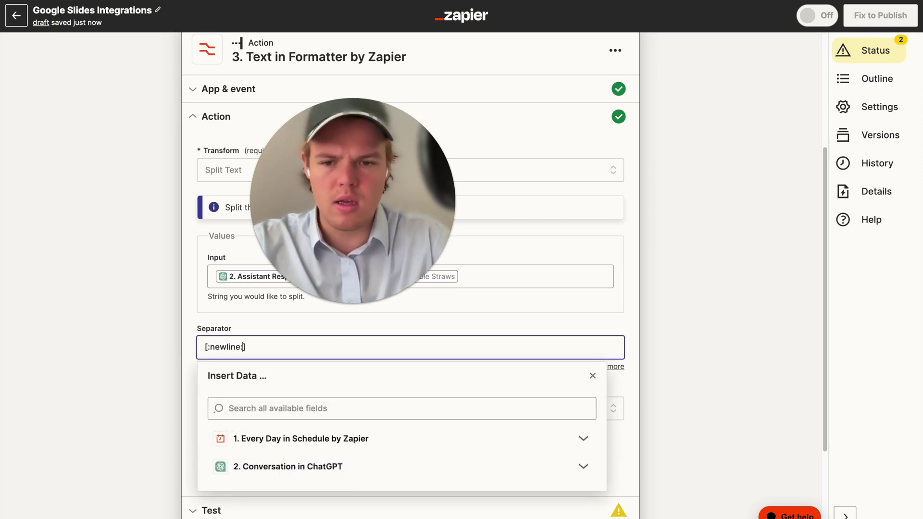
left_click(132, 334)
- Choose All (as Separate Fields) for Segment Index and test the split into title and subtitle
scroll(307, 332, "down", 2)
left_click(309, 311)
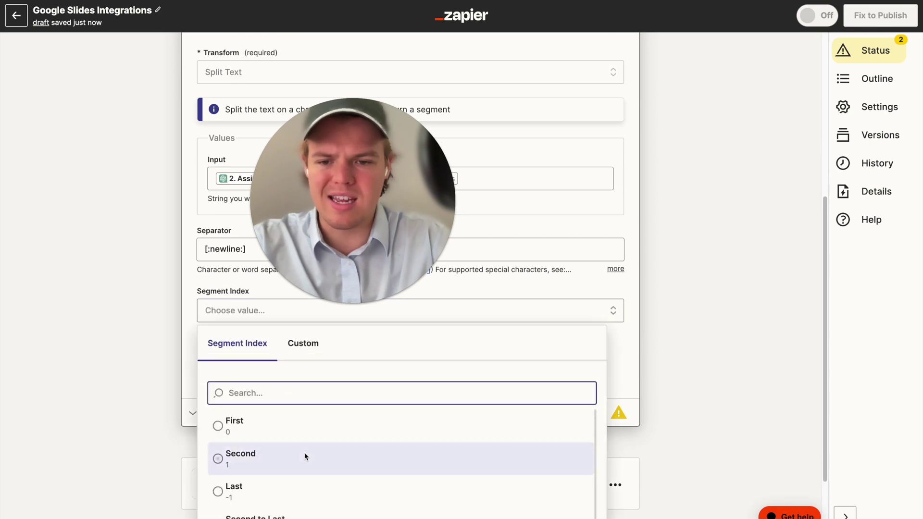
scroll(305, 452, "down", 2)
left_click(305, 474)
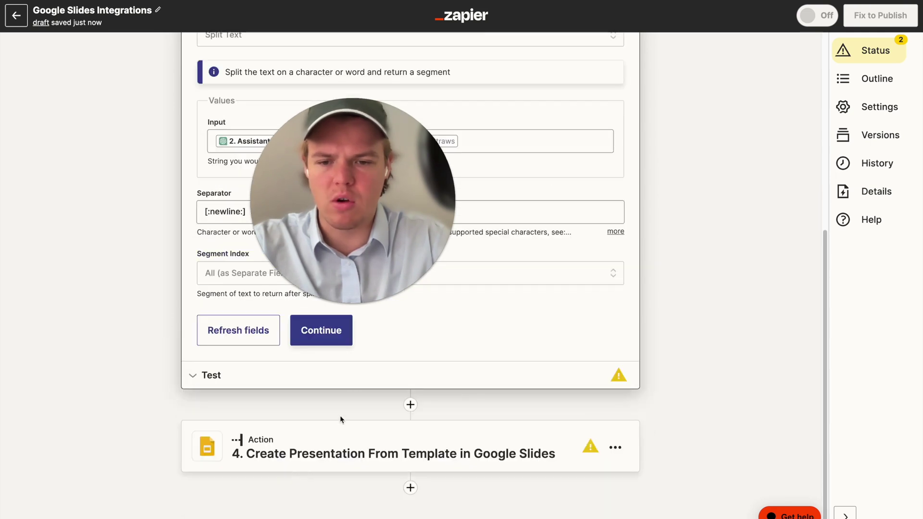
left_click(315, 347)
left_click(315, 368)
scroll(239, 349, "up", 1)
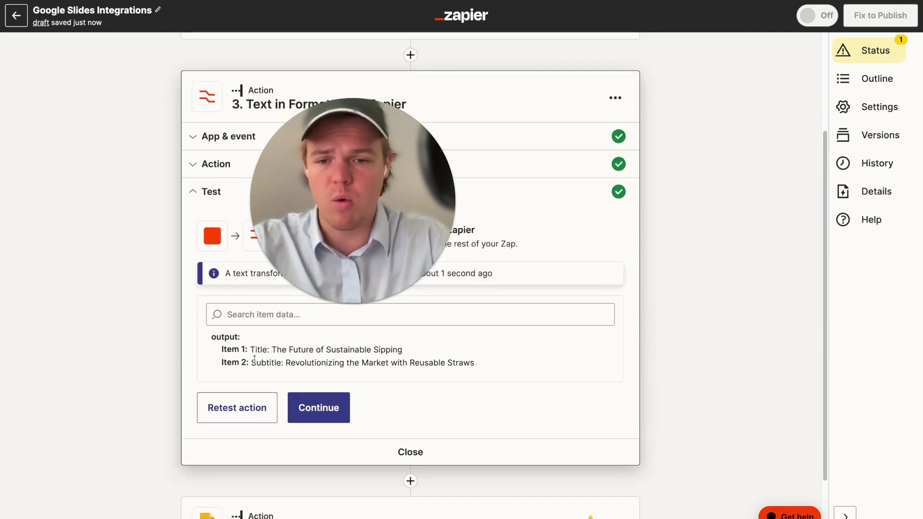
scroll(163, 357, "down", 2)
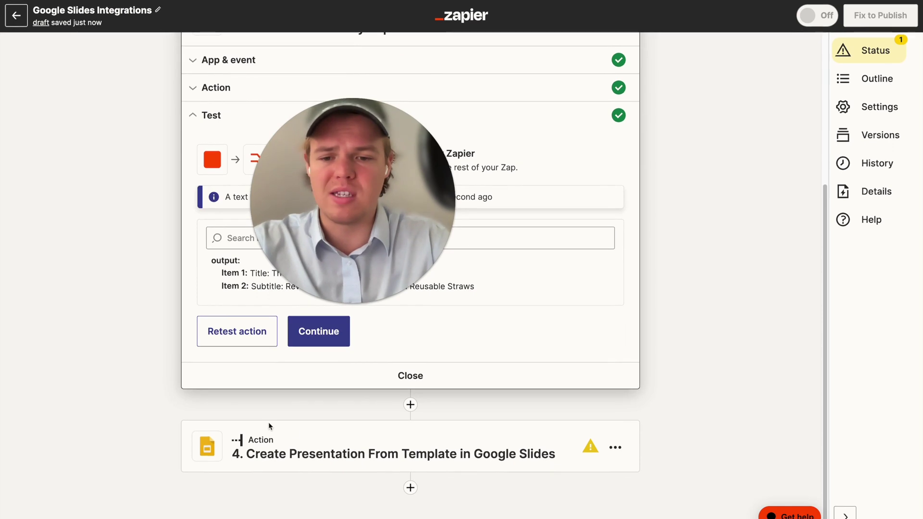
left_click(411, 405)
- Make the new step a Formatter by Zapier Text action with the Replace transform
type("form")
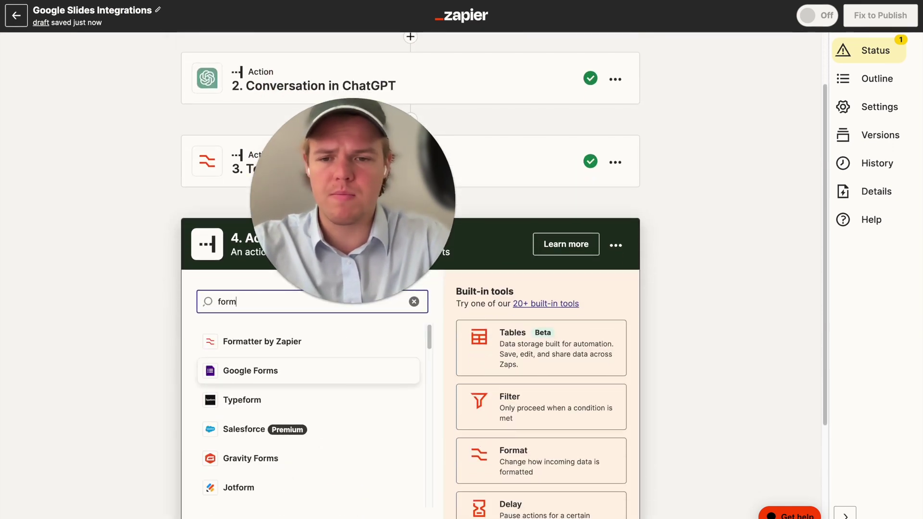
type("at")
left_click(363, 346)
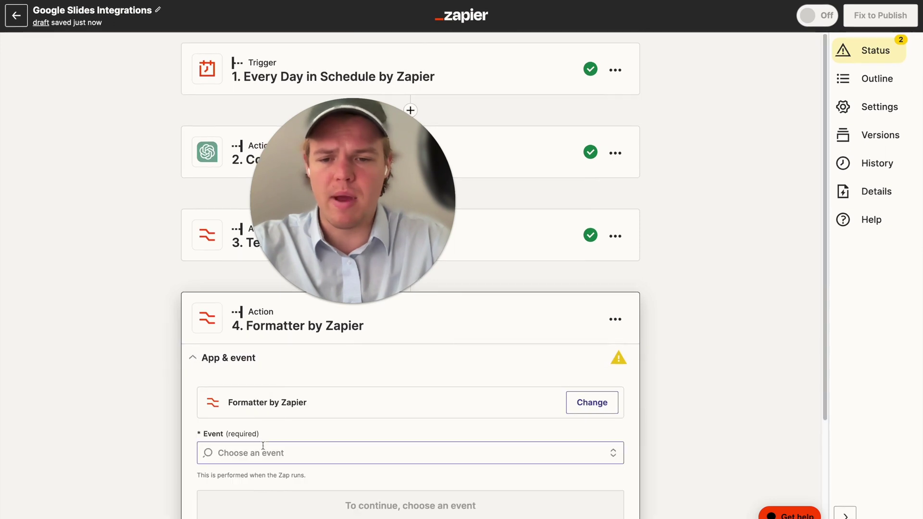
left_click(263, 446)
left_click(296, 408)
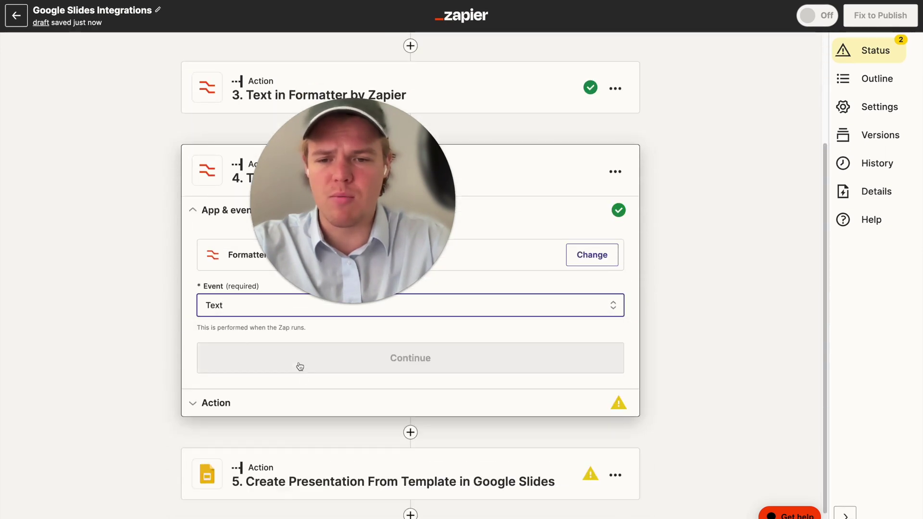
left_click(301, 361)
left_click(265, 318)
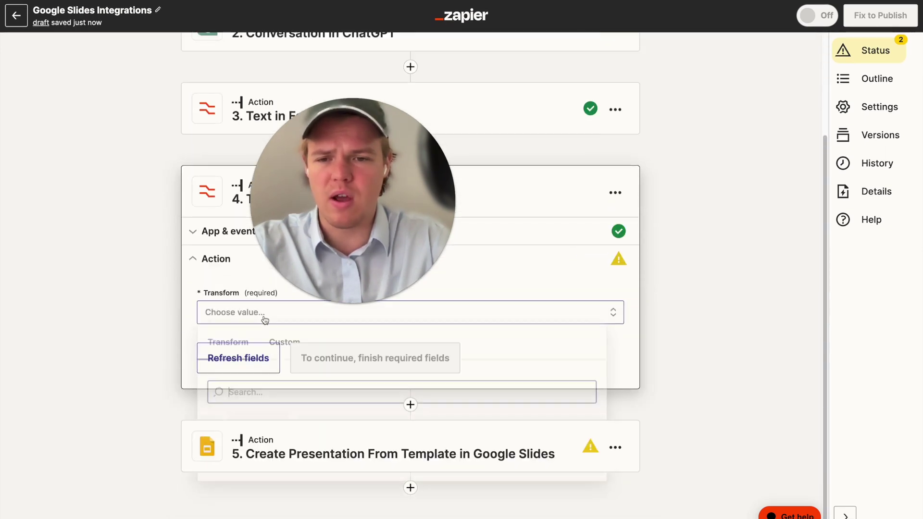
scroll(290, 426, "down", 8)
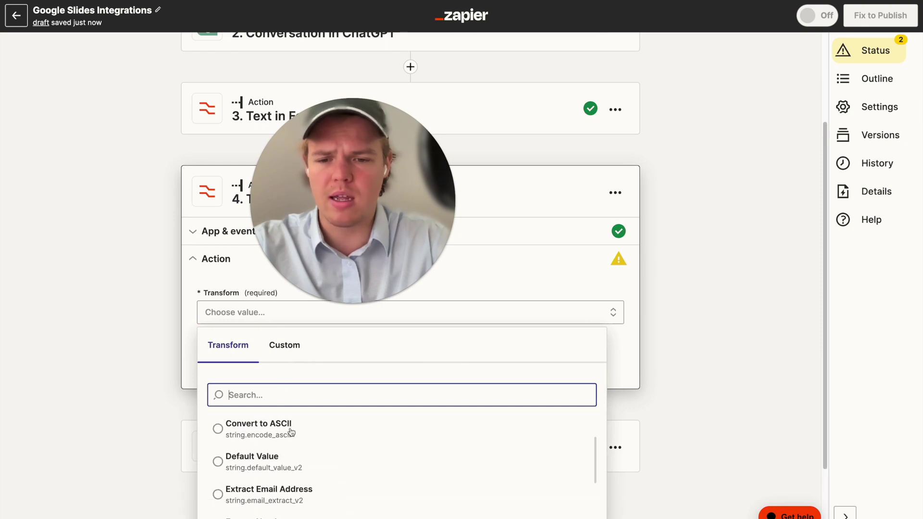
type("te")
key("BackSpace")
key("BackSpace")
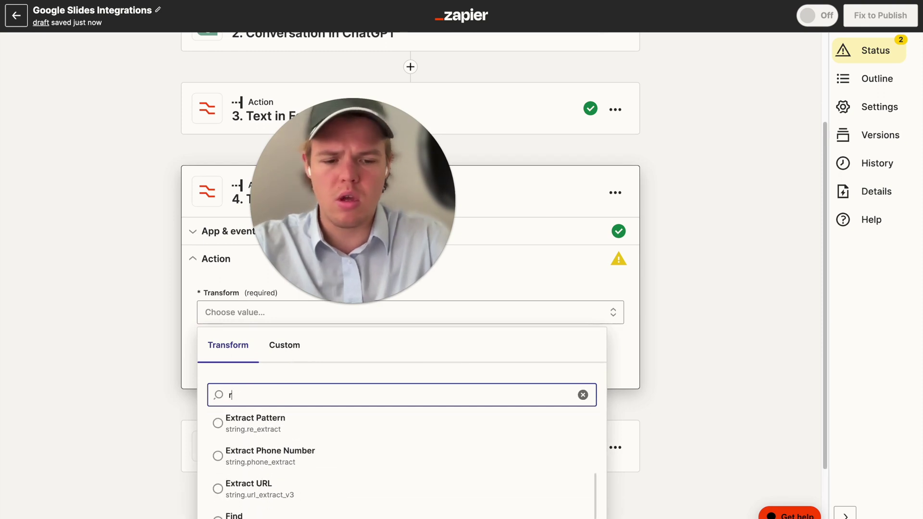
type("repl")
left_click(270, 430)
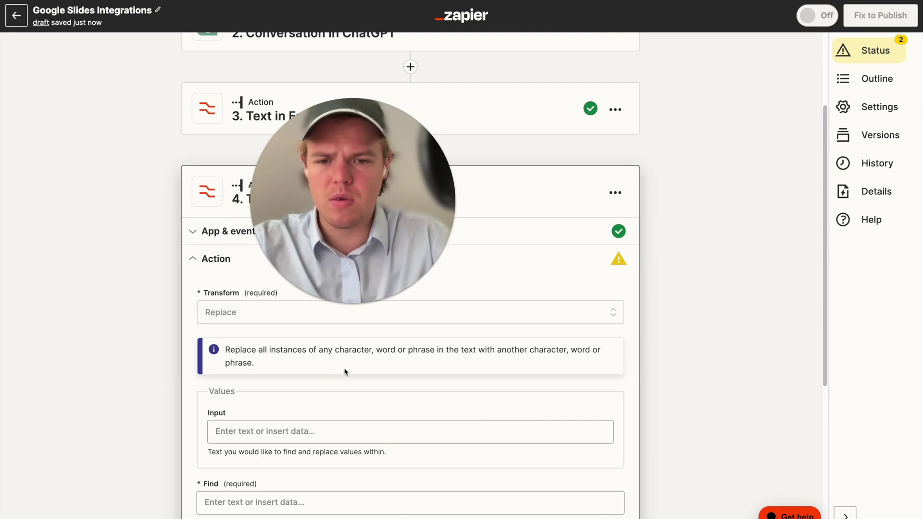
- Set Input to the split step's Output Item 1 and Find to 'Title:'
left_click(284, 434)
scroll(284, 435, "down", 4)
left_click(306, 372)
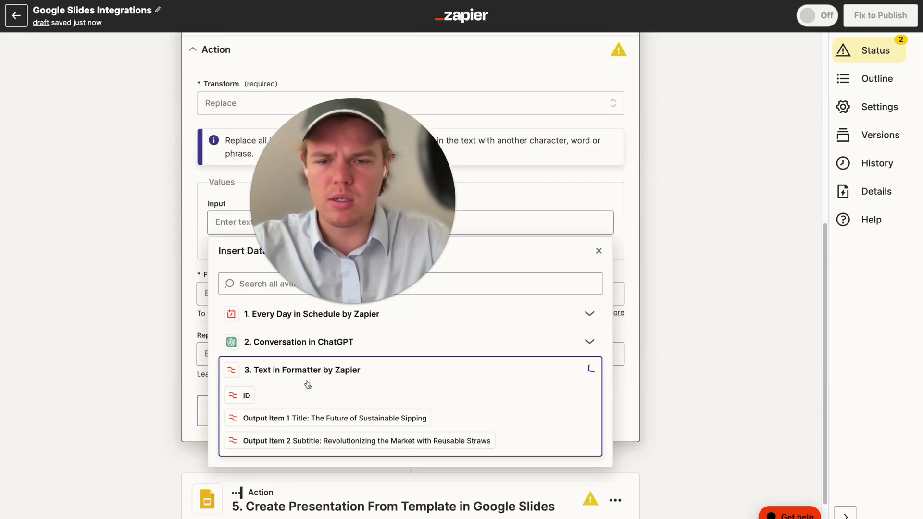
left_click(317, 417)
left_click(229, 325)
left_click(226, 295)
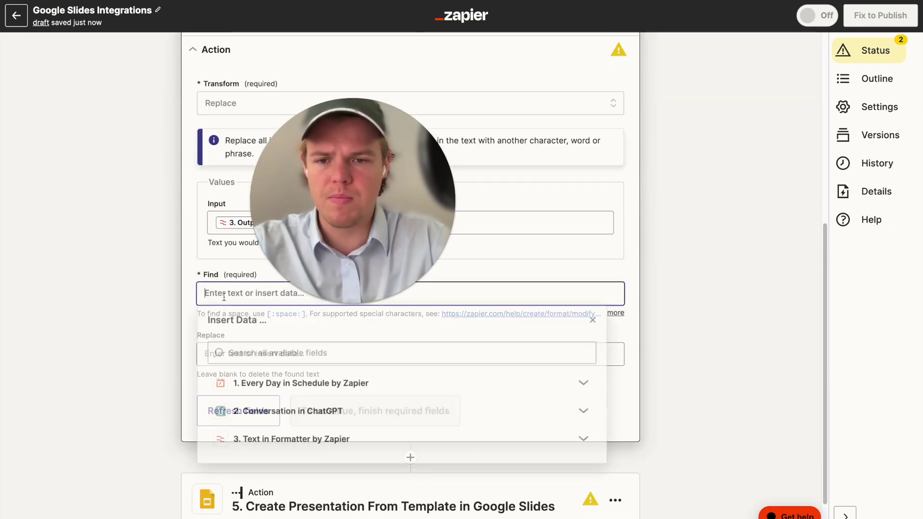
scroll(224, 302, "up", 2)
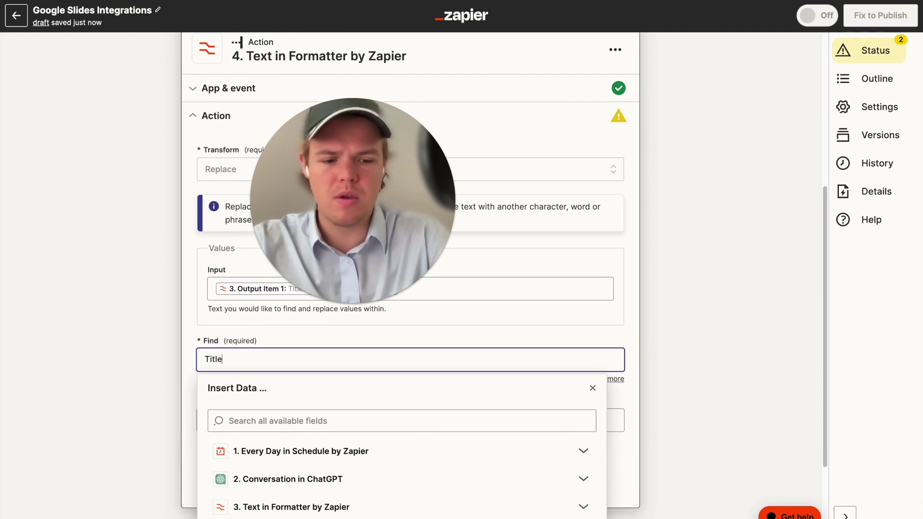
type("Title:")
left_click(140, 316)
scroll(136, 317, "down", 3)
scroll(320, 385, "up", 1)
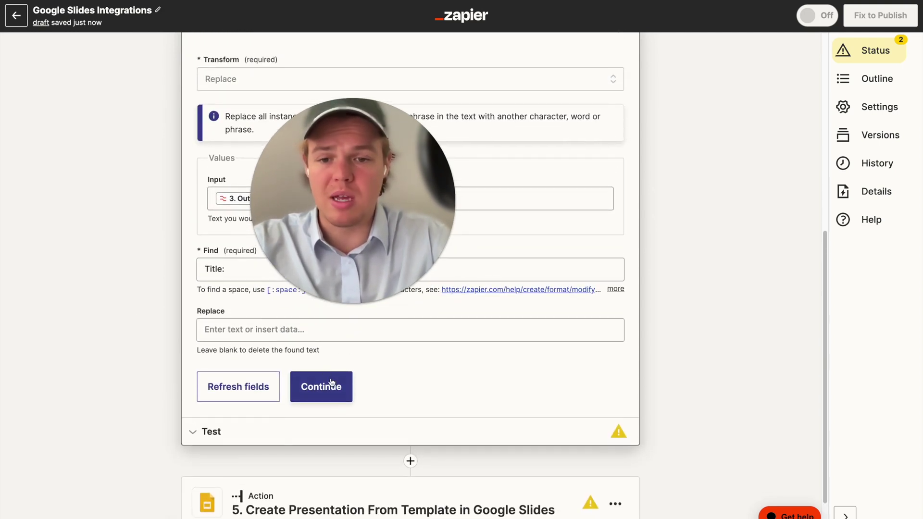
- Test the Replace step, which returns 'The Future of Sustainable Sipping'
left_click(320, 386)
left_click(310, 357)
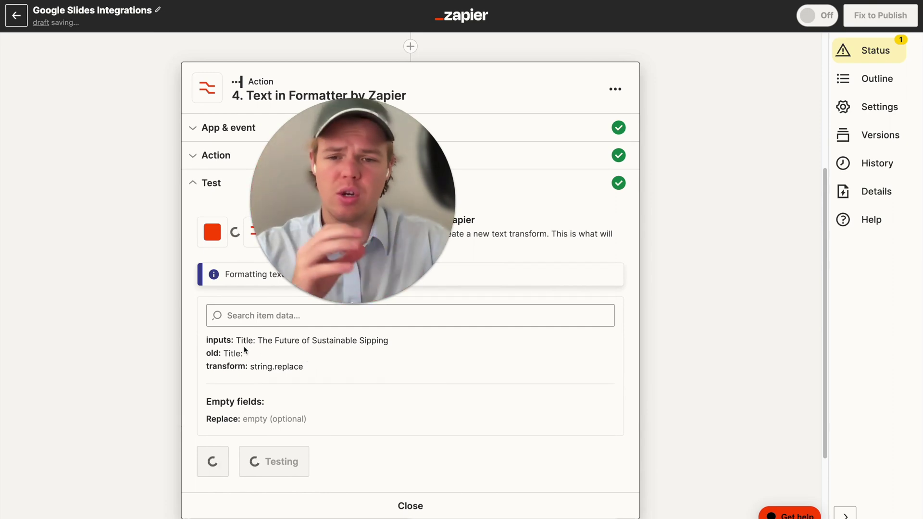
scroll(257, 351, "down", 1)
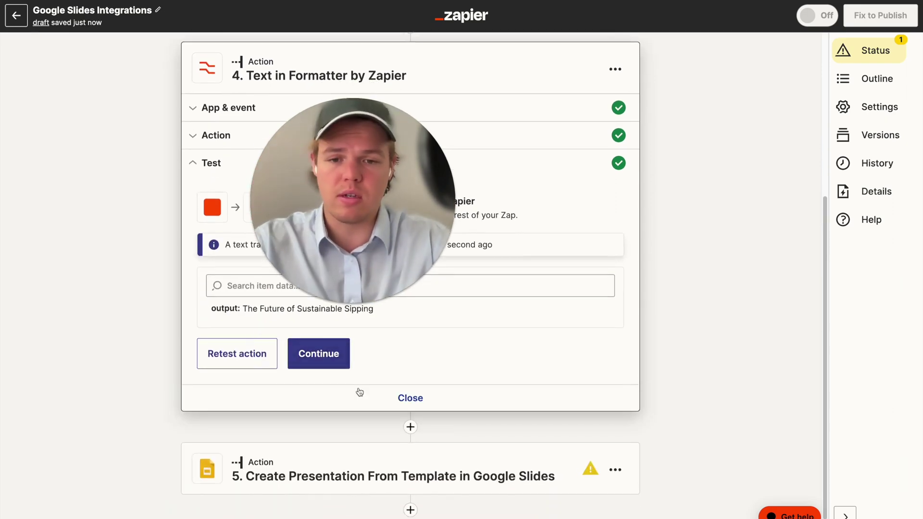
left_click(410, 427)
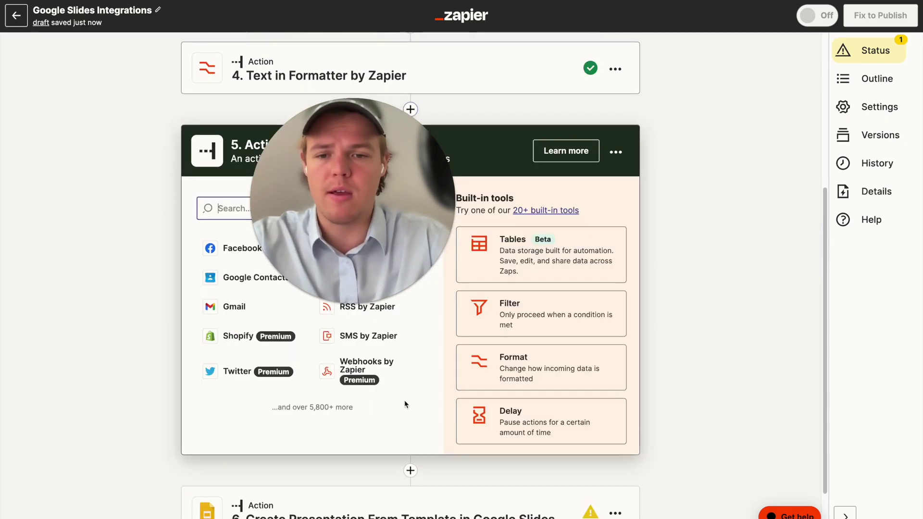
- Delete the empty placeholder step and duplicate the step 4 Formatter
left_click(619, 151)
left_click(598, 291)
left_click(596, 292)
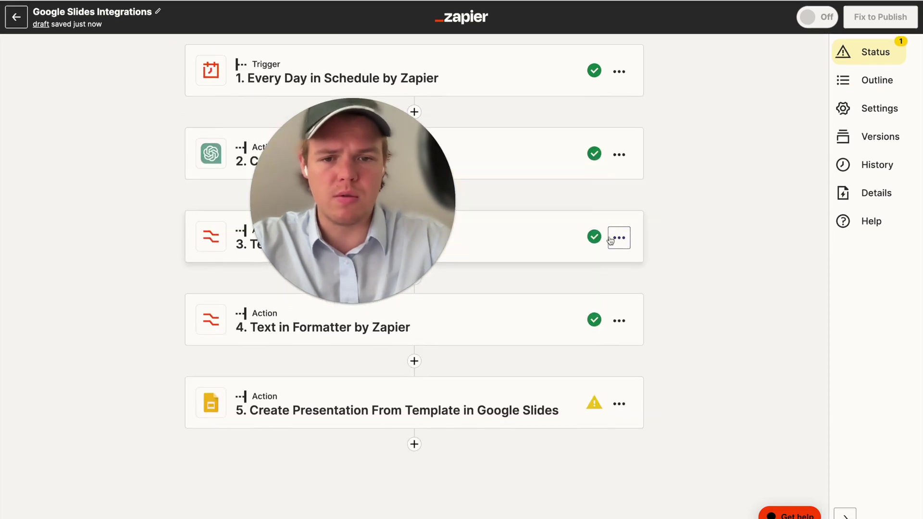
left_click(619, 319)
left_click(611, 369)
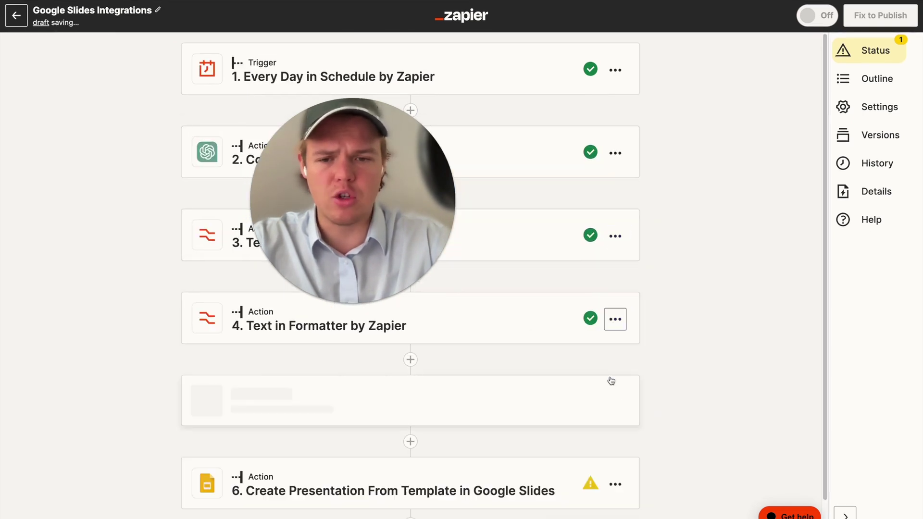
left_click(358, 373)
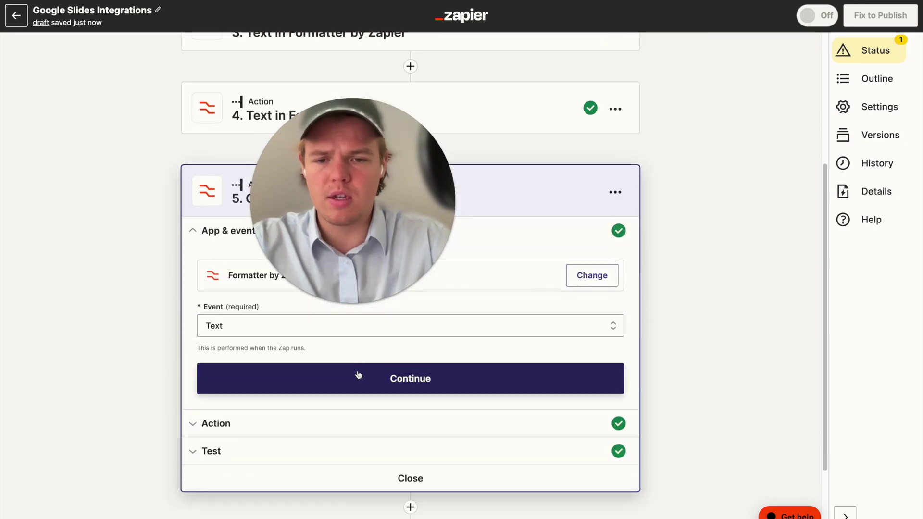
left_click(356, 376)
- Replace the copy's Input with step 3's Output Item 2, the subtitle
scroll(293, 415, "down", 2)
left_click(410, 375)
key("BackSpace")
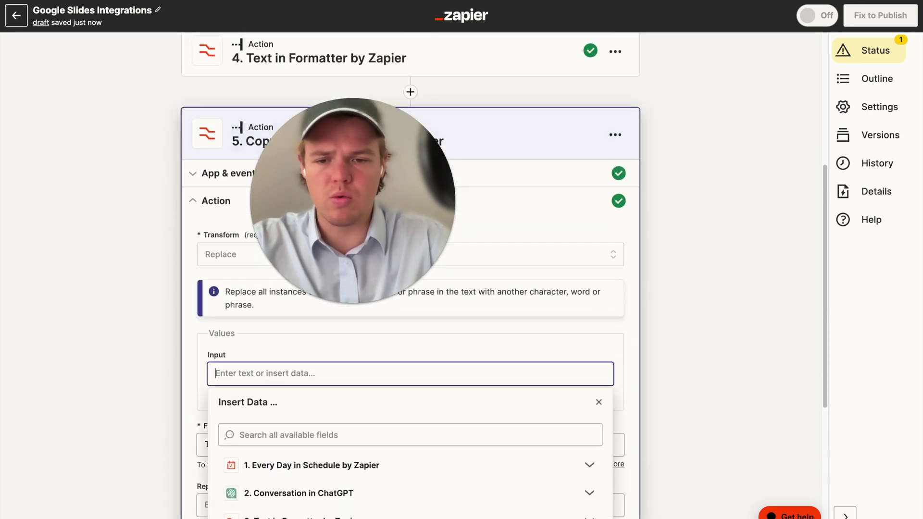
scroll(385, 352, "down", 4)
left_click(384, 321)
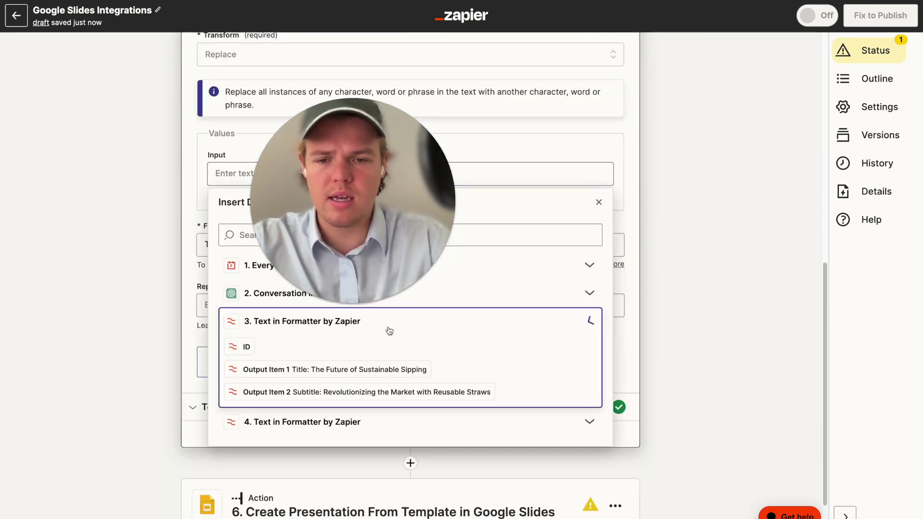
left_click(381, 394)
left_click(150, 344)
- Change the copy's Find text from 'Title:' to 'Subtitle:' and save the settings
scroll(200, 361, "up", 2)
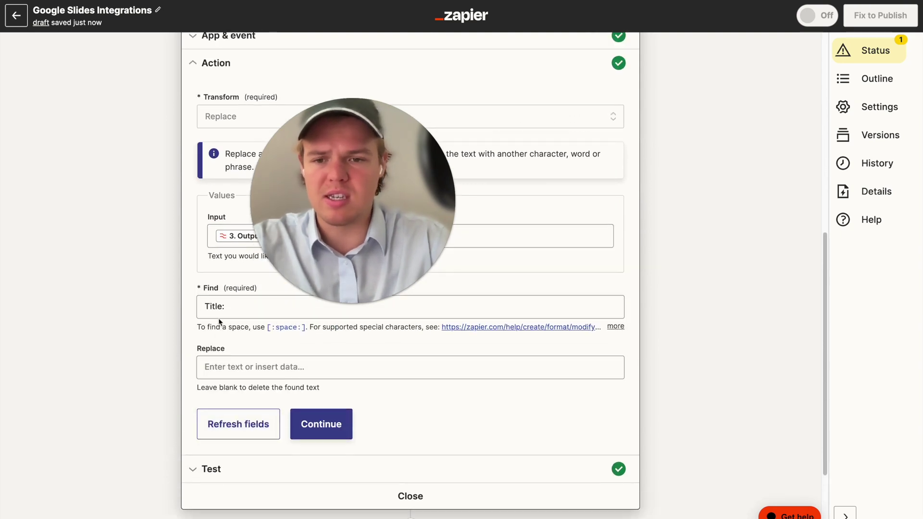
double_click(194, 310)
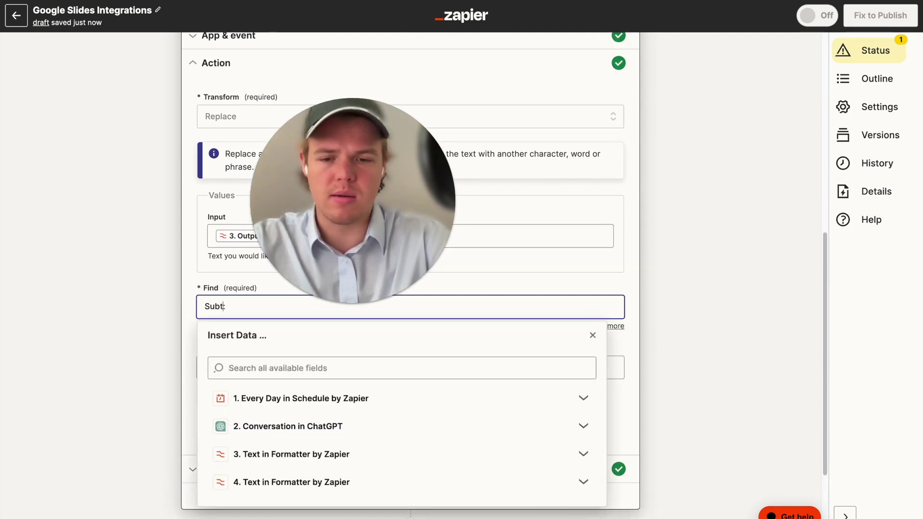
left_click(143, 319)
scroll(144, 319, "down", 1)
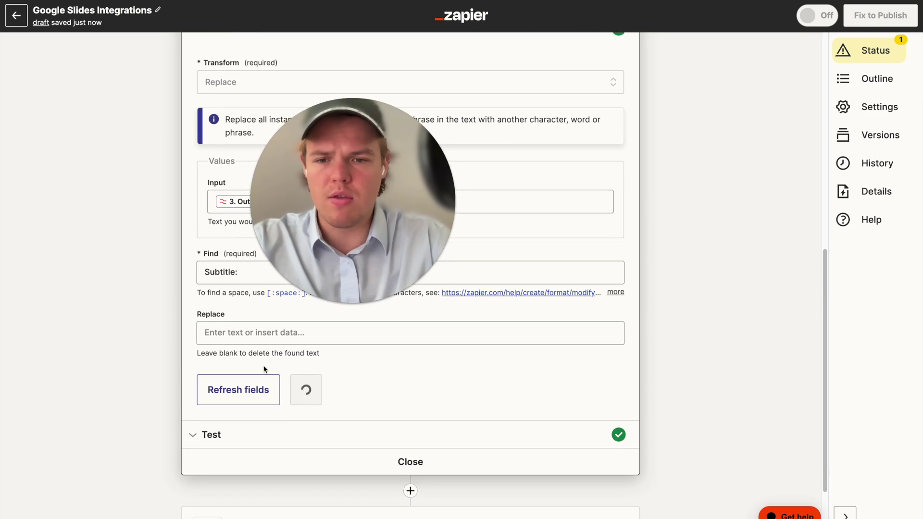
left_click(311, 391)
left_click(323, 337)
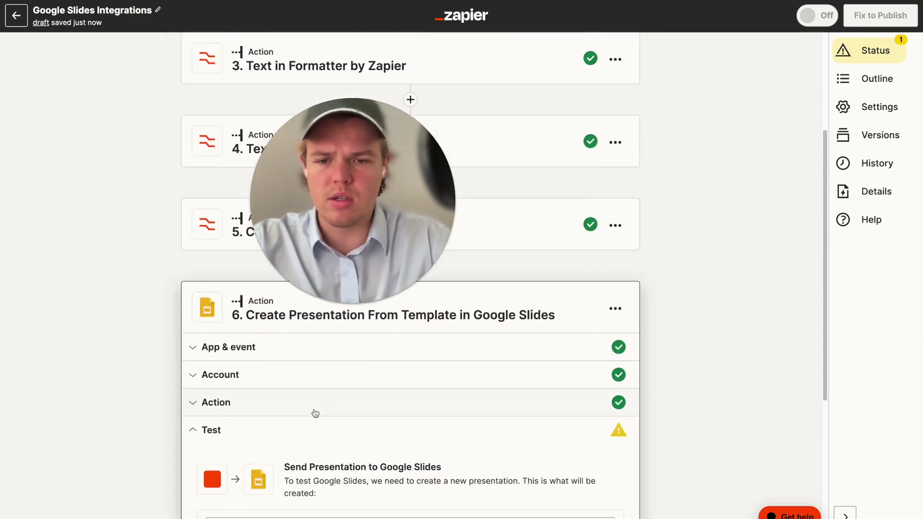
- Retest the copied step, returning 'Revolutionizing the Market with Reusable Straws'
scroll(312, 440, "up", 2)
left_click(313, 303)
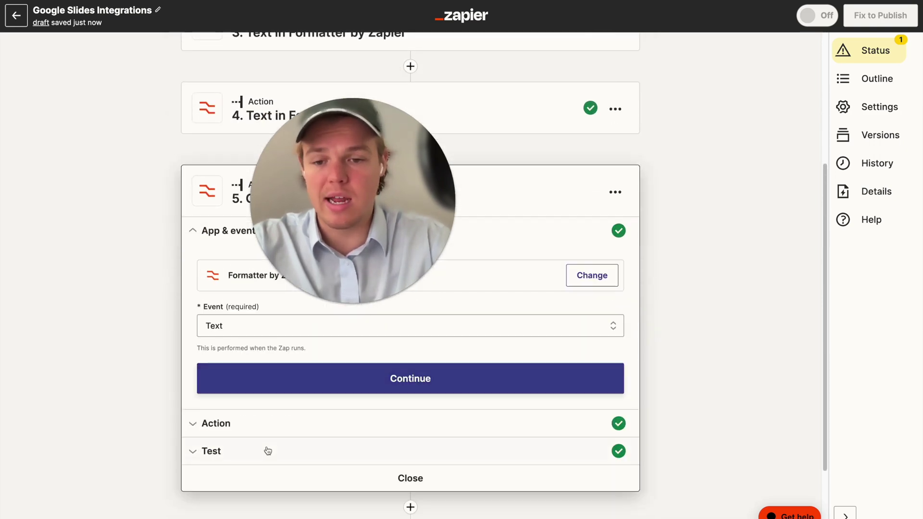
left_click(264, 449)
left_click(240, 476)
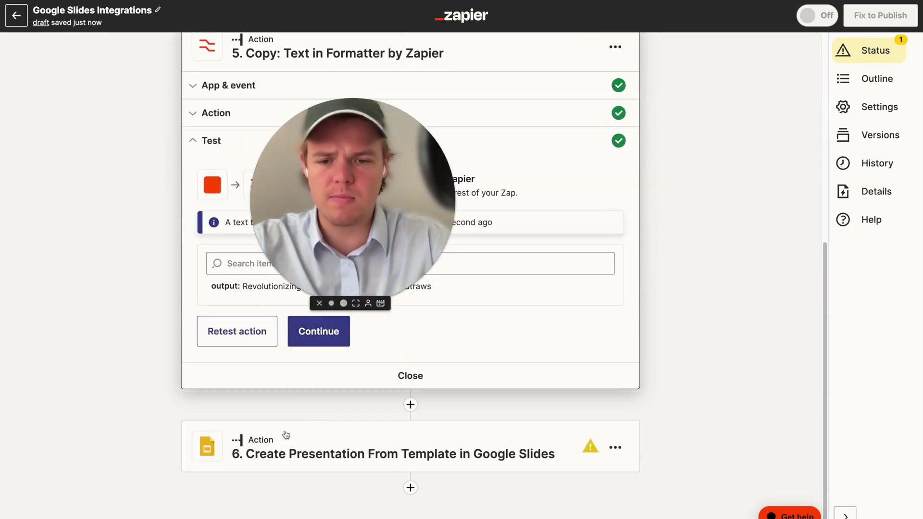
left_click(286, 435)
- Insert the full ChatGPT response into the Slides Title field, then remove it
left_click(240, 321)
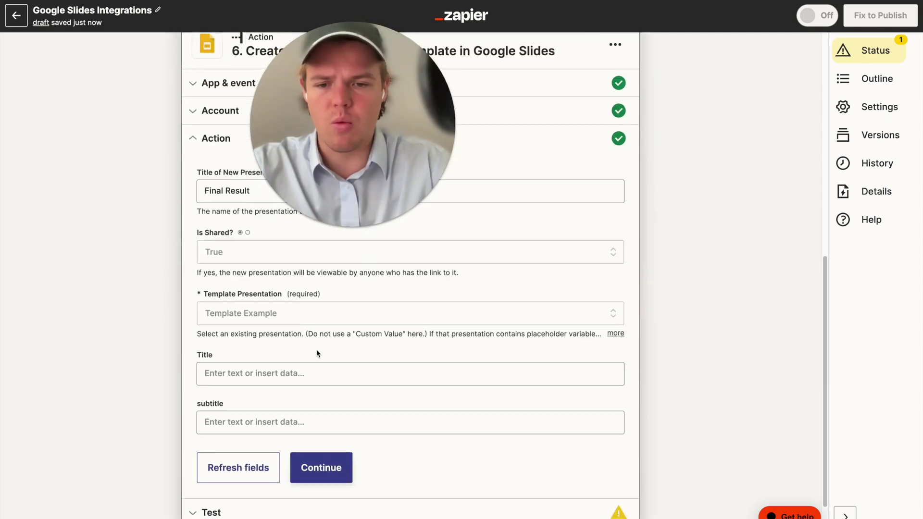
scroll(317, 354, "down", 1)
left_click(262, 321)
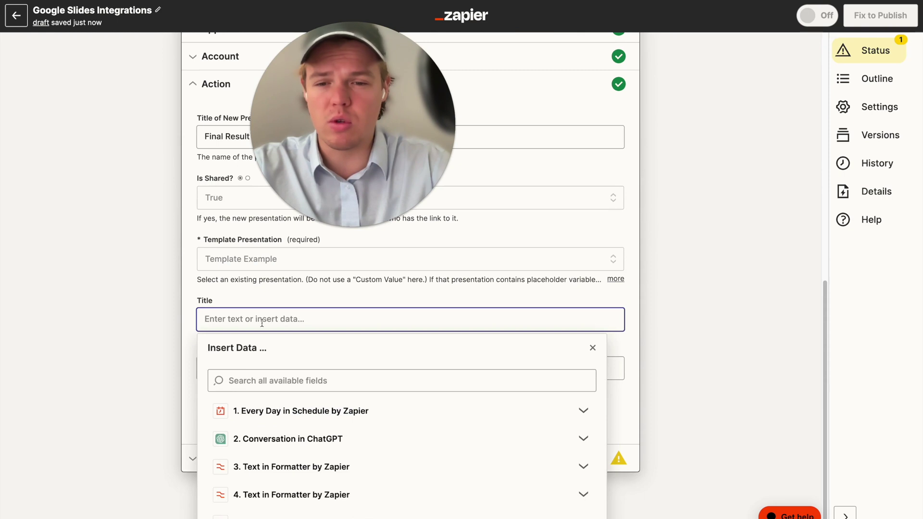
left_click(322, 428)
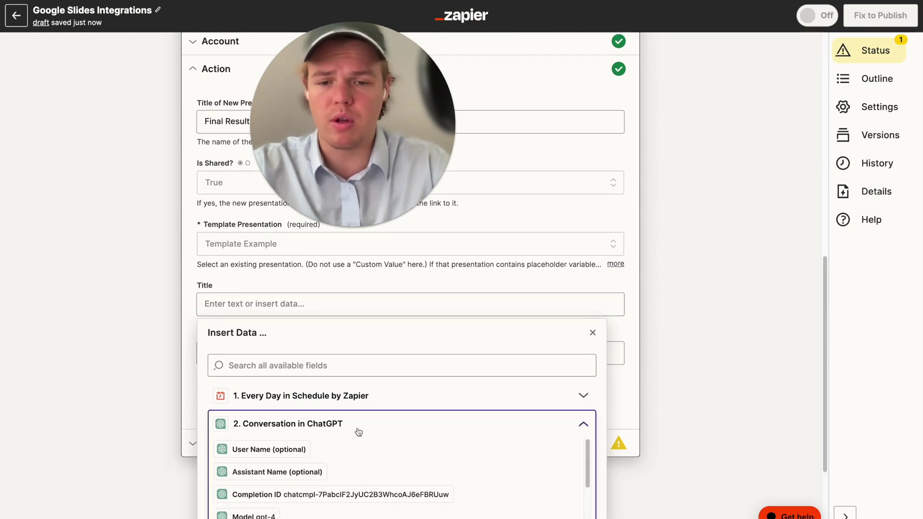
scroll(359, 419, "down", 5)
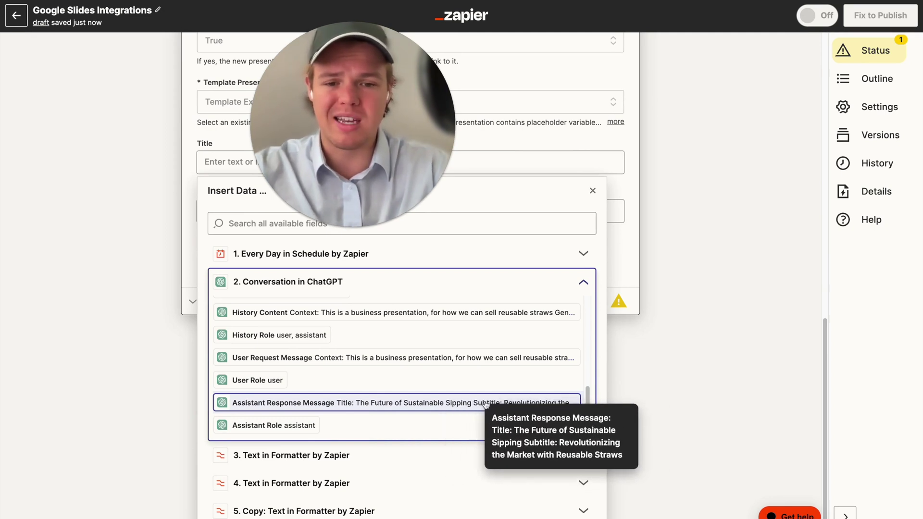
left_click(404, 410)
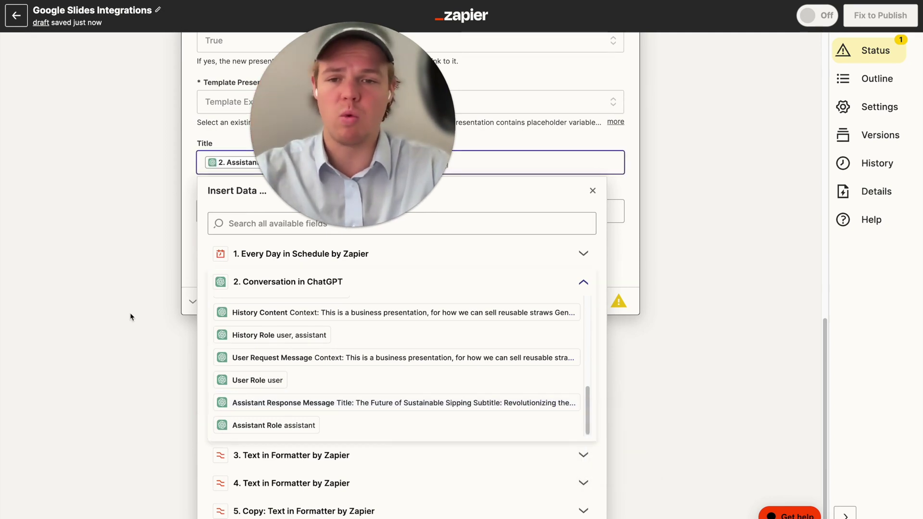
left_click(130, 314)
left_click(414, 363)
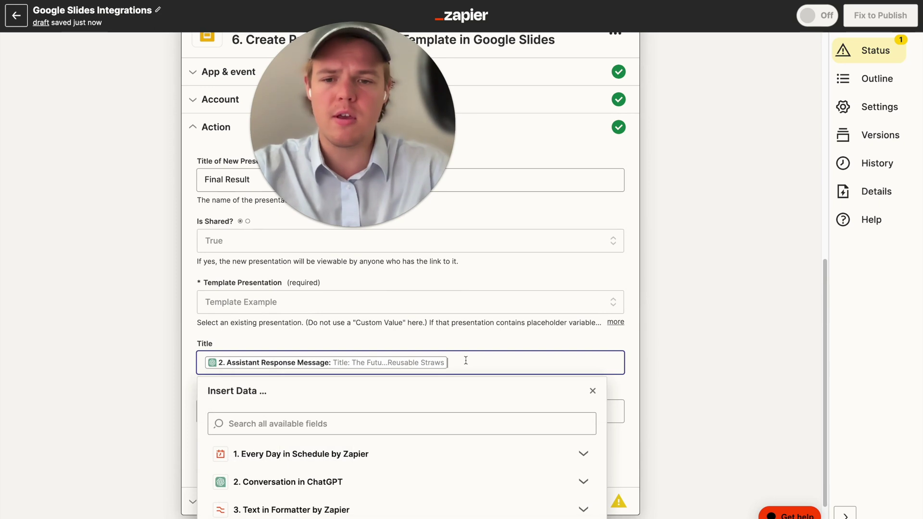
key("BackSpace")
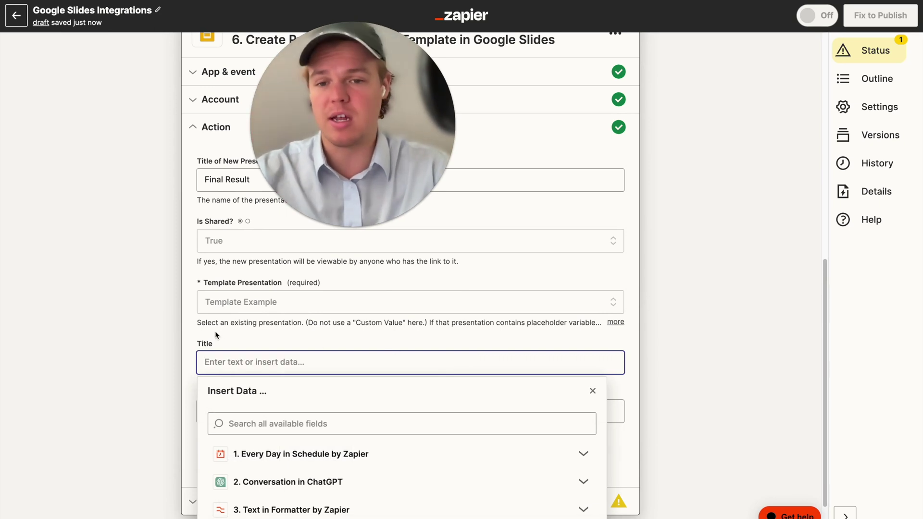
scroll(215, 335, "down", 1)
left_click(165, 339)
- Map step 4's cleaned Output into the Title field
left_click(206, 332)
scroll(342, 481, "down", 1)
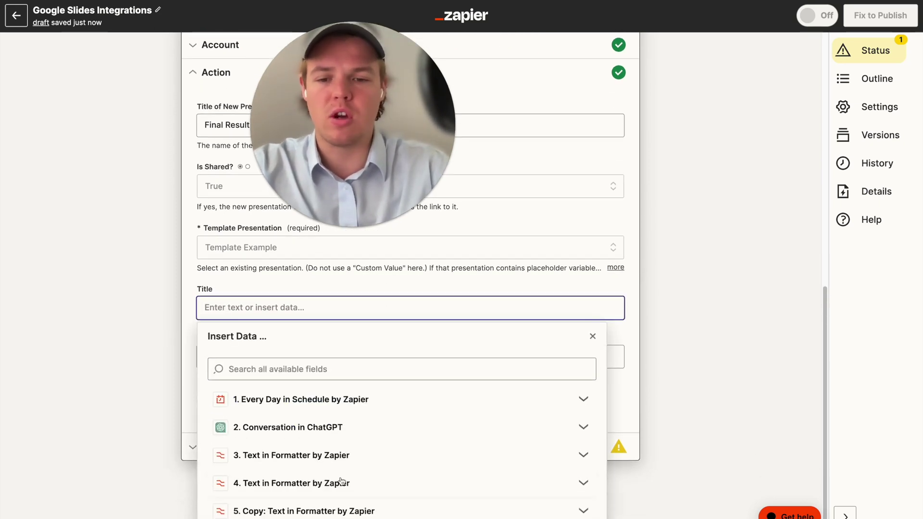
left_click(342, 481)
scroll(342, 483, "down", 1)
left_click(343, 484)
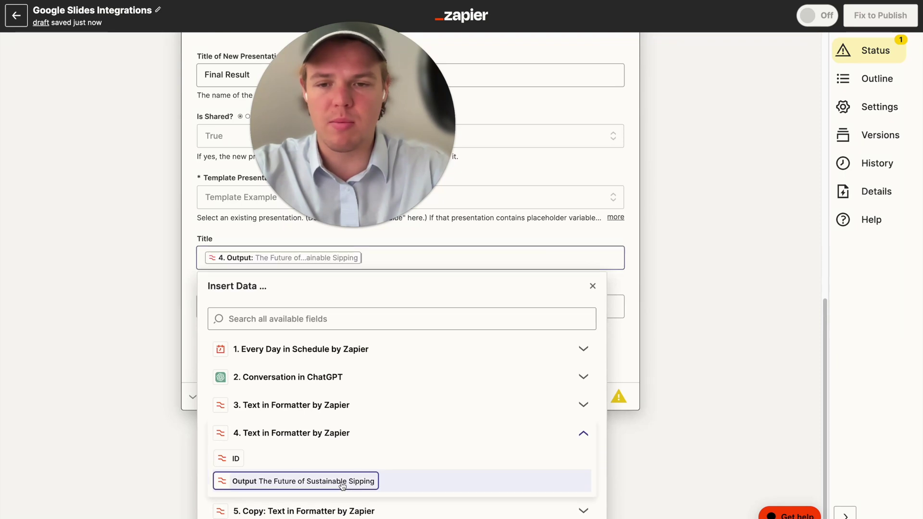
left_click(181, 288)
- Map step 5's cleaned Output into subtitle and send a test presentation
left_click(289, 367)
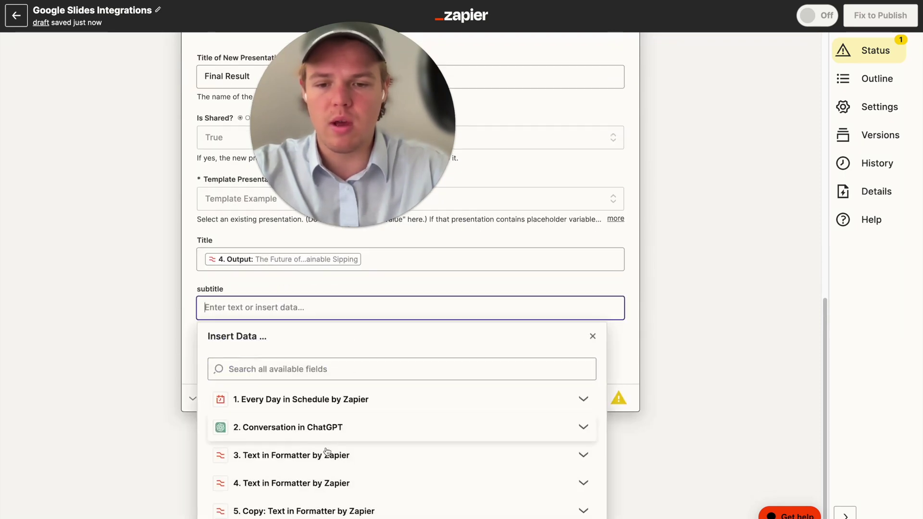
left_click(584, 509)
scroll(334, 490, "down", 1)
left_click(334, 501)
left_click(145, 401)
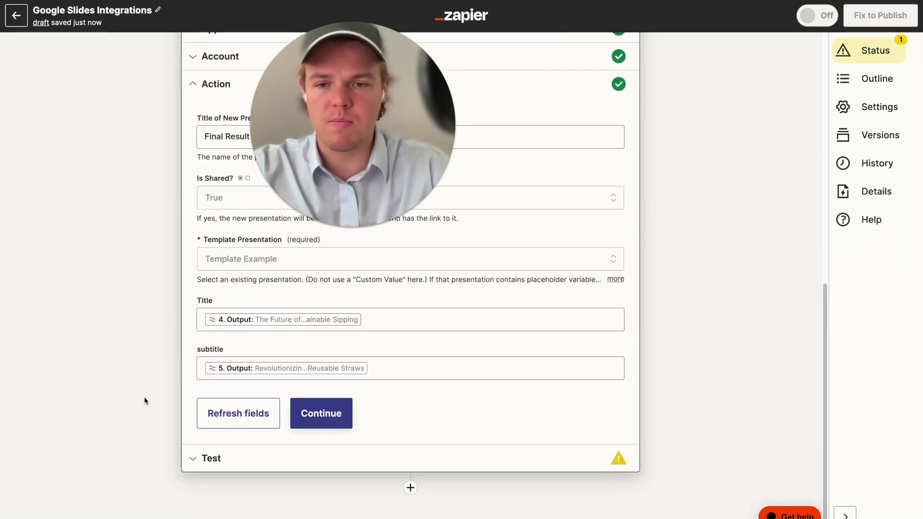
left_click(302, 414)
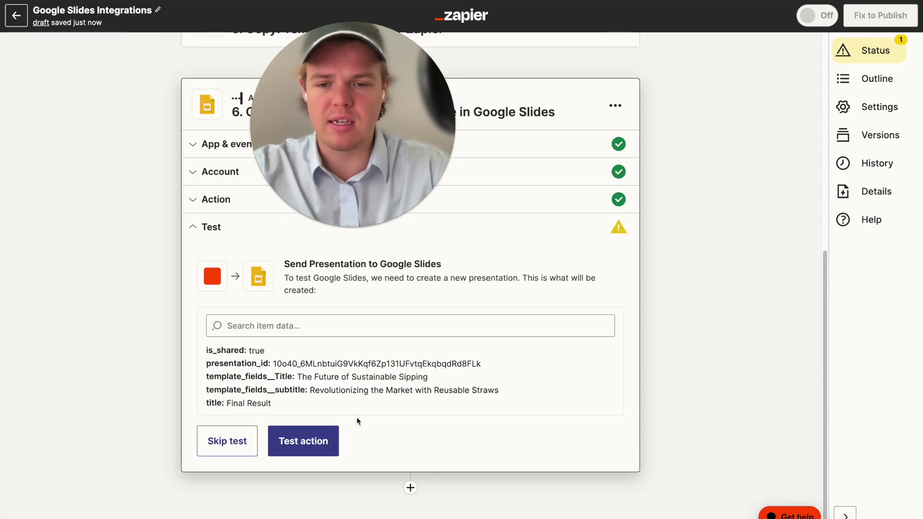
left_click(331, 440)
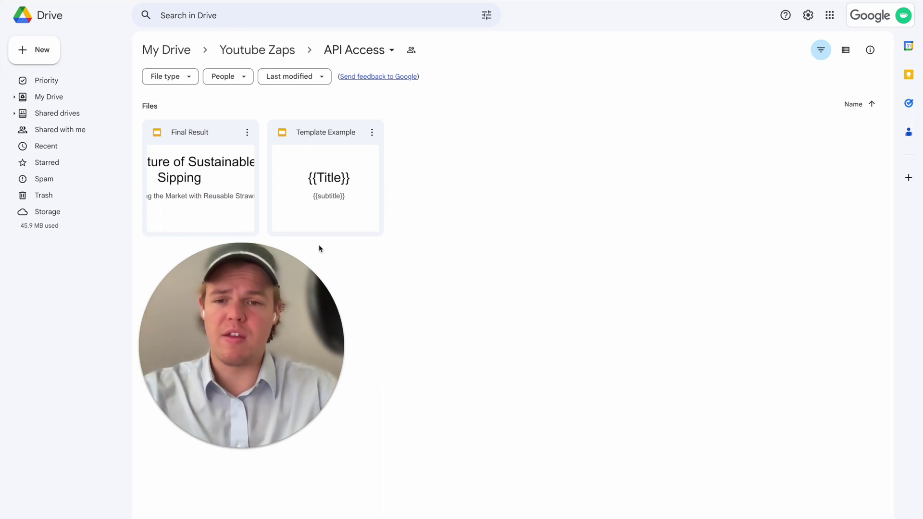
- Open the Final Result presentation from the API Access folder in Google Slides
left_click(188, 141)
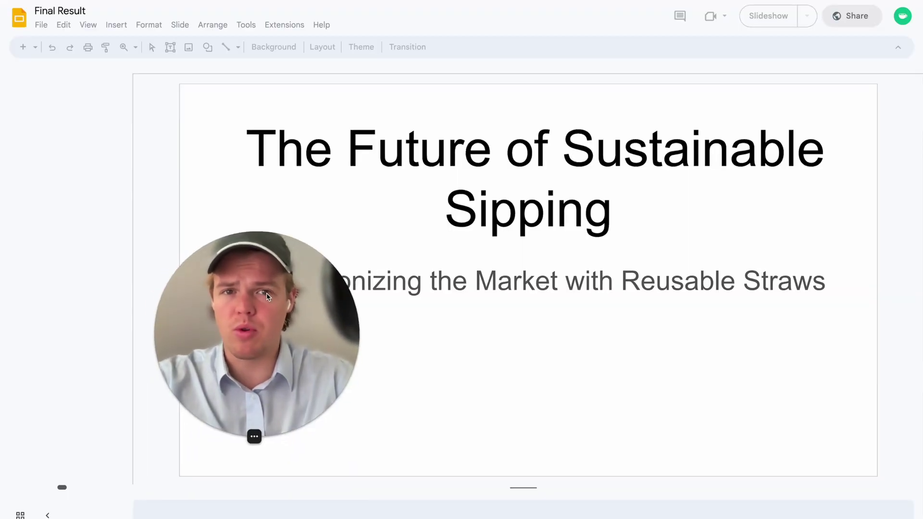
left_click_drag(267, 297, 132, 140)
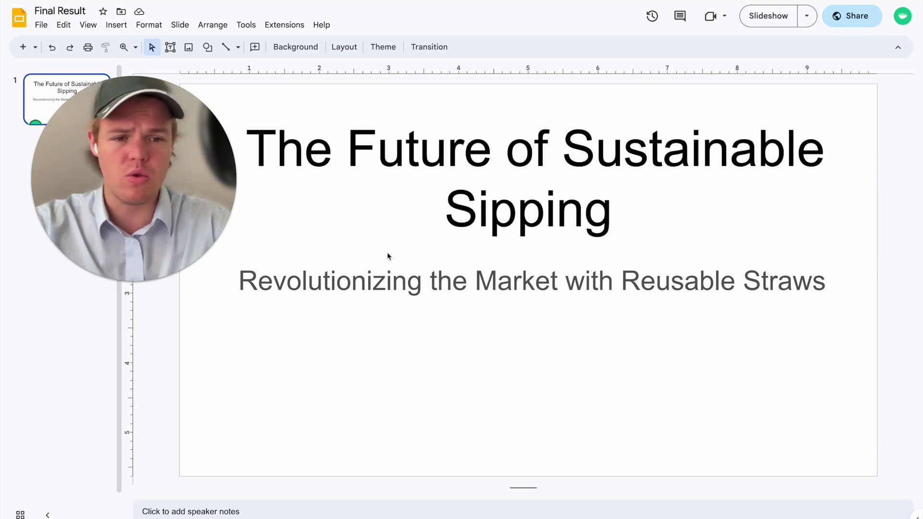
left_click_drag(220, 199, 375, 289)
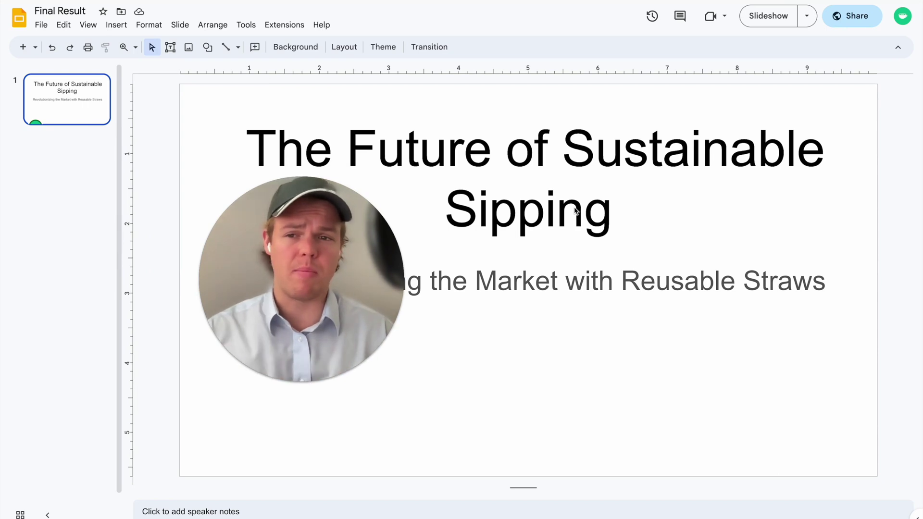